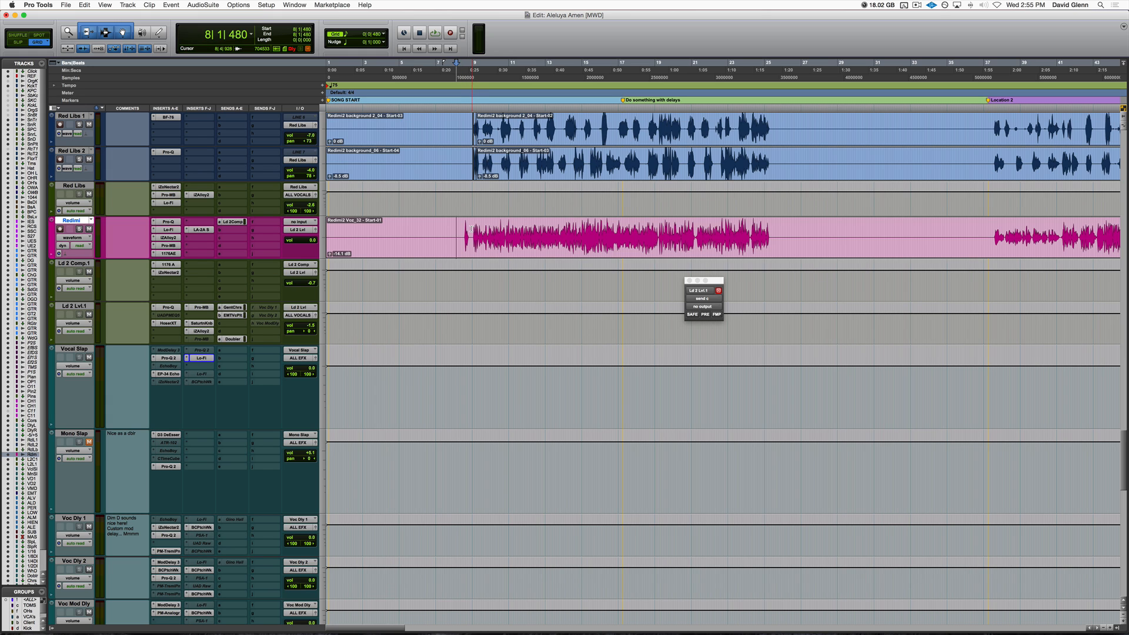
Play back the mix from just before the first phrase on the Redimi vocal track, at bar 8
{"action": "left_click", "coordinate": [471, 230]}
{"action": "left_click", "coordinate": [470, 230]}
{"action": "left_click", "coordinate": [459, 234]}
{"action": "key", "text": "space"}
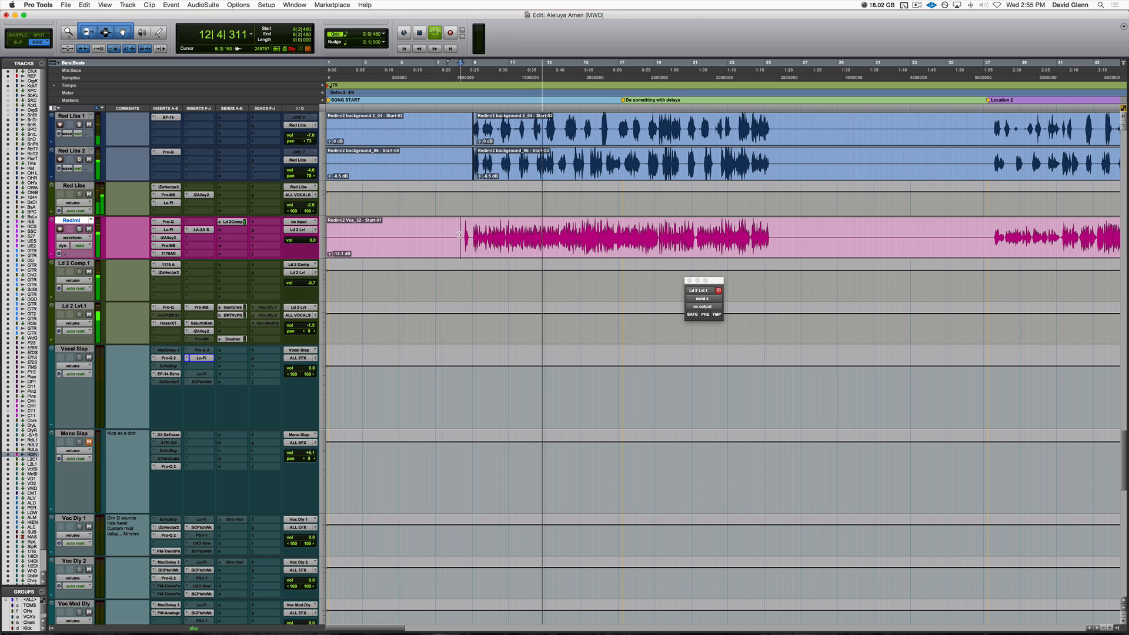
{"action": "key", "text": "space"}
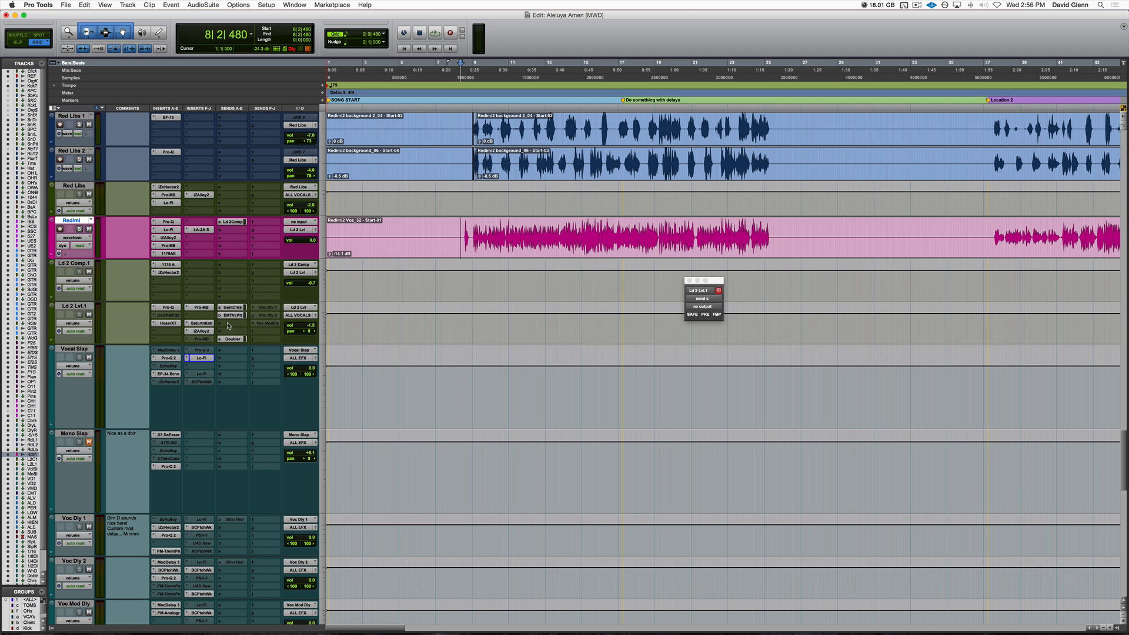
Inspect the EMT Voc Plate send on the Ld 2 Lvl.1 track
{"action": "left_click", "coordinate": [231, 325]}
{"action": "mouse_move", "coordinate": [264, 353]}
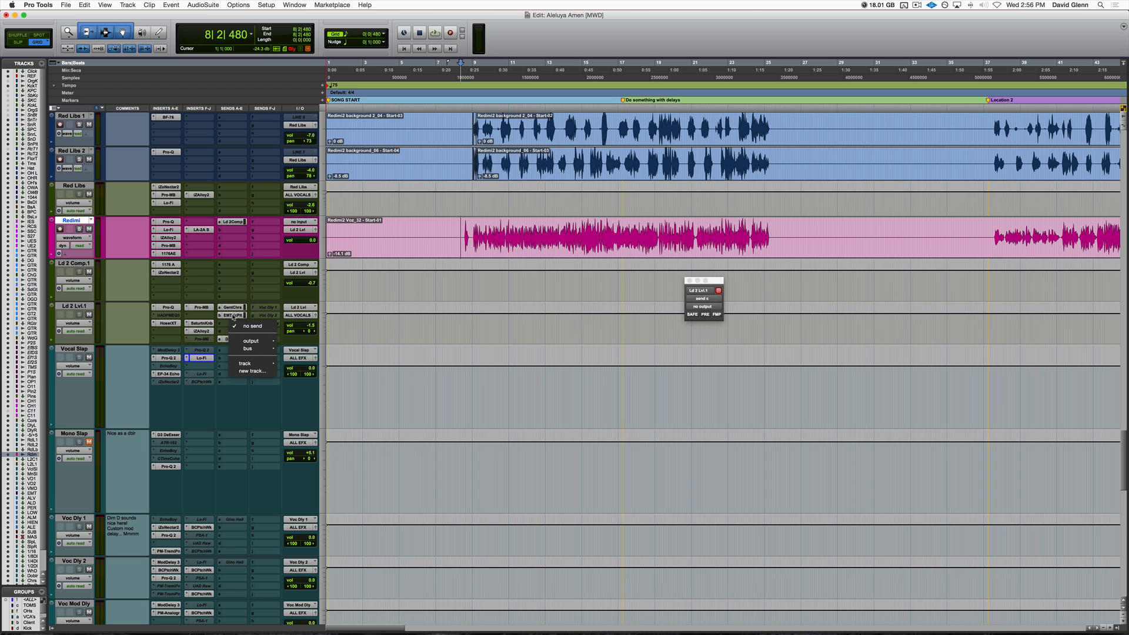
{"action": "left_click", "coordinate": [233, 316]}
{"action": "left_click", "coordinate": [233, 315]}
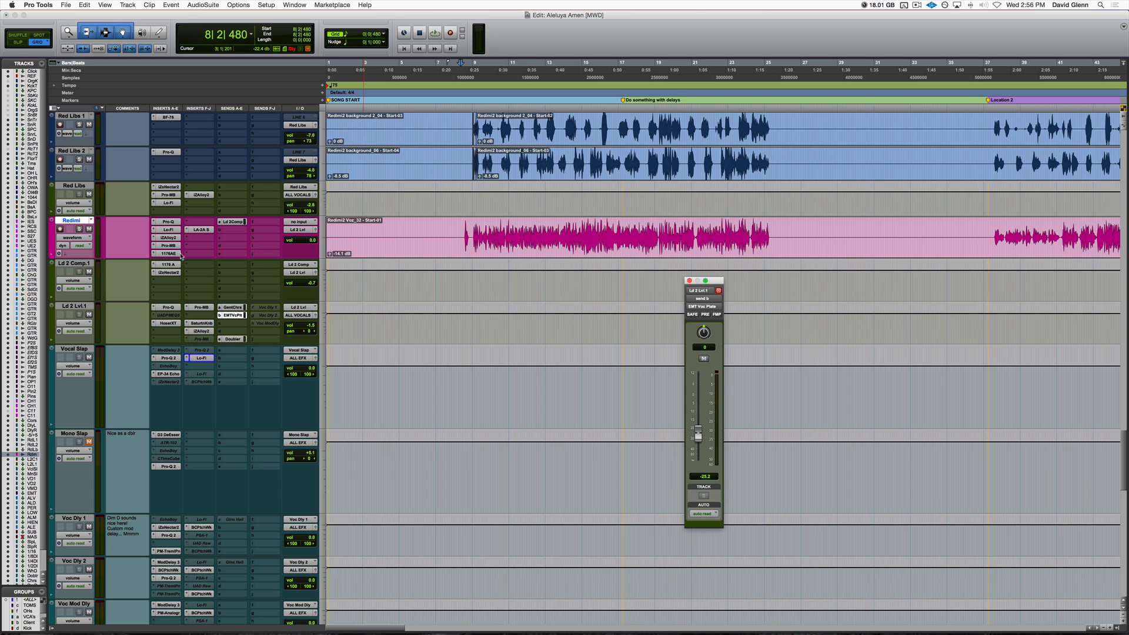
{"action": "left_click", "coordinate": [232, 316]}
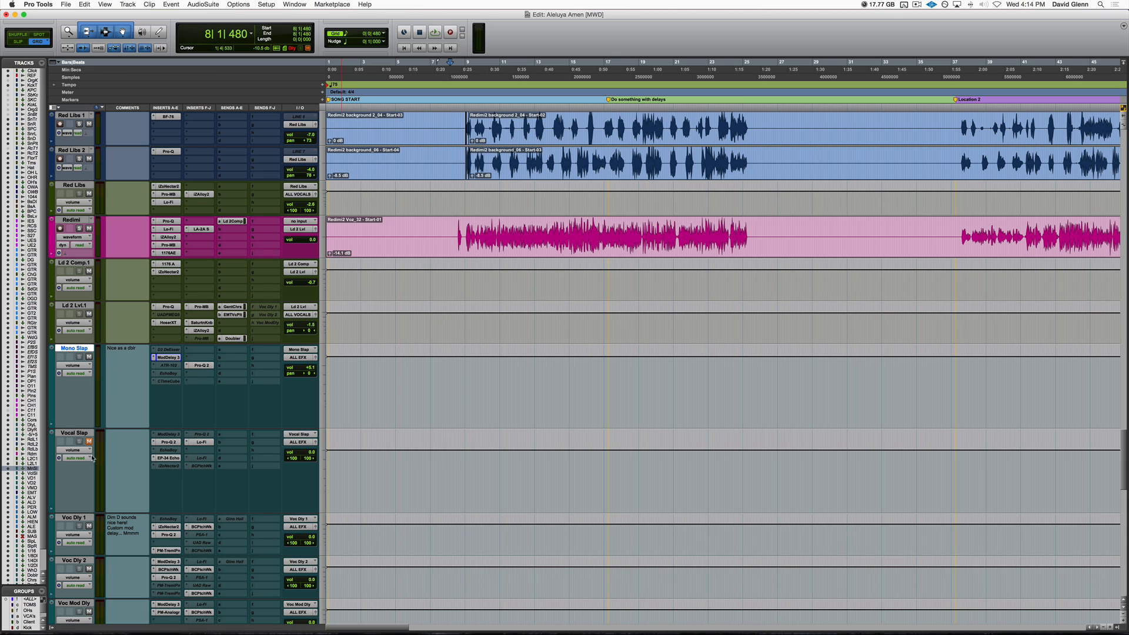
Delete the midrange bell-cut band from the Pro-Q 2 equalizer on the Mono Slap track
{"action": "left_click", "coordinate": [73, 436]}
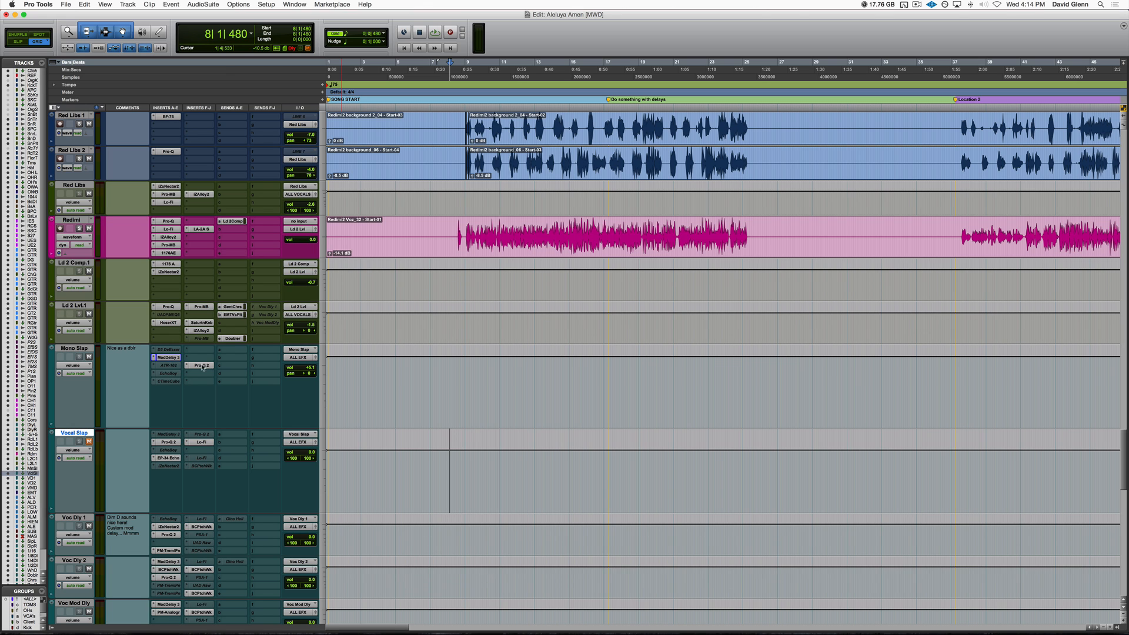
{"action": "left_click", "coordinate": [211, 366]}
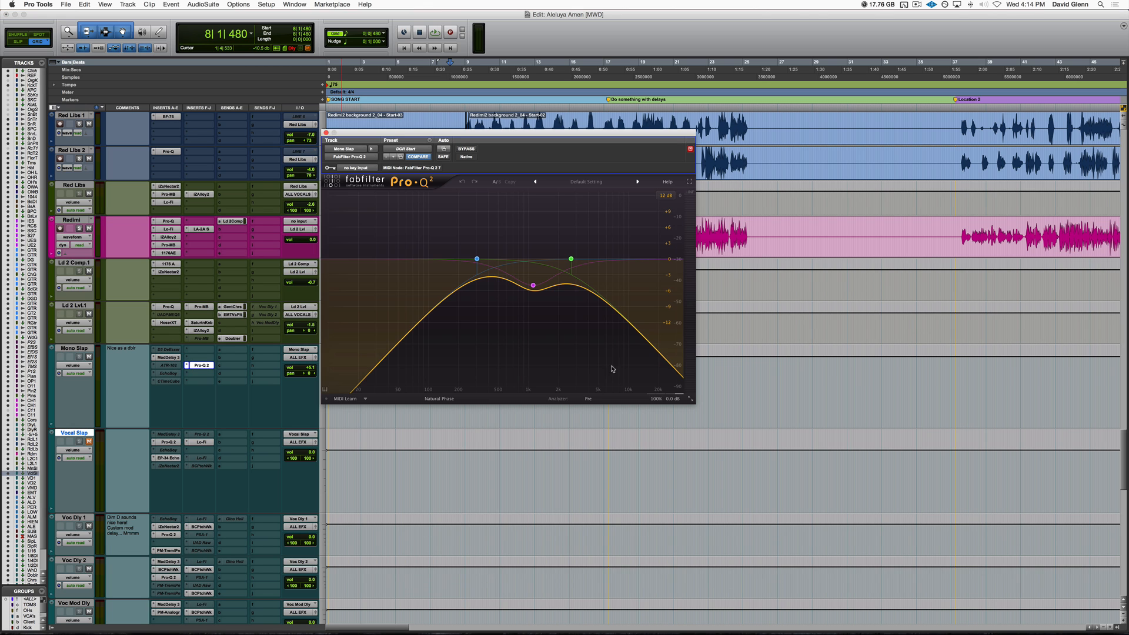
{"action": "right_click", "coordinate": [533, 287]}
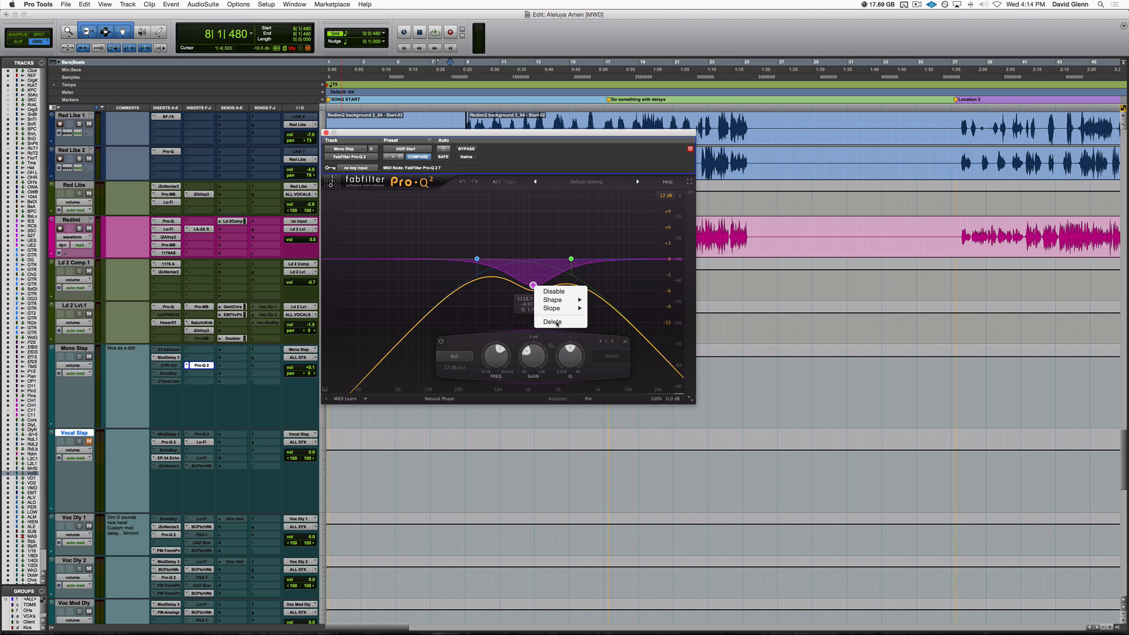
{"action": "left_click", "coordinate": [553, 322]}
{"action": "key", "text": "super+w"}
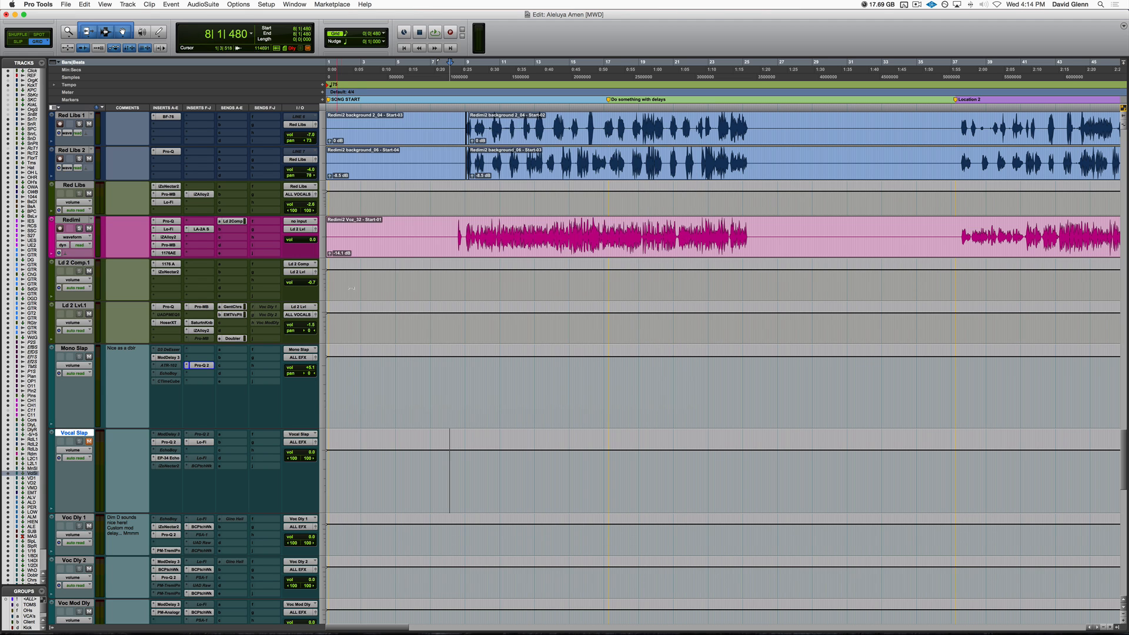
Lower the low-cut frequency in the Mono Slap track's Pro-Q 2 to about 220 Hz
{"action": "left_click", "coordinate": [203, 365]}
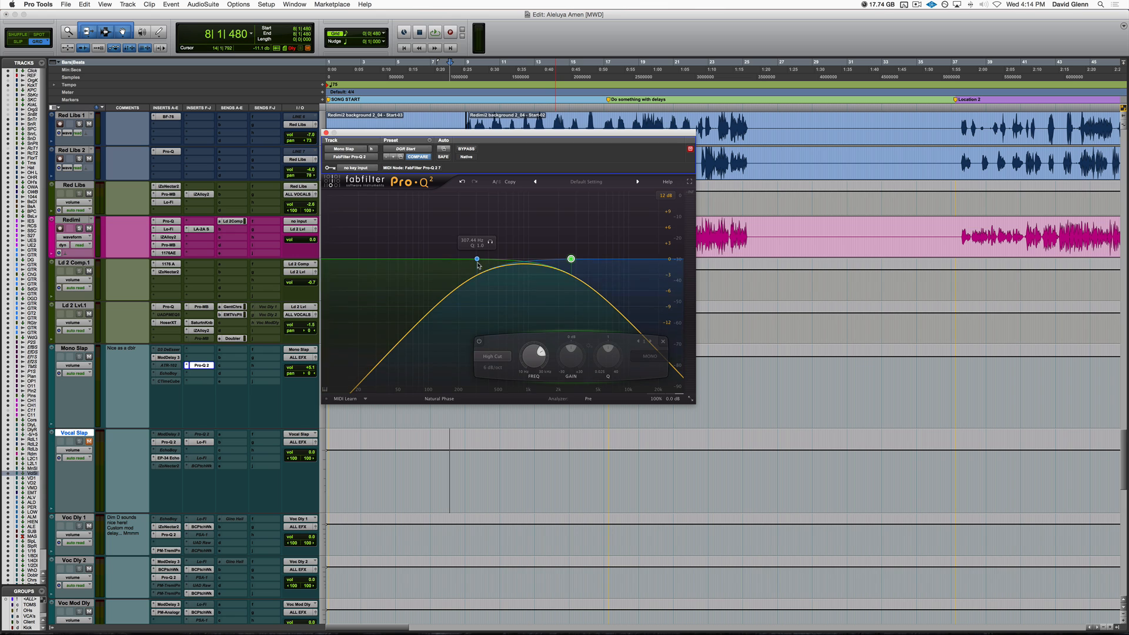
{"action": "left_click_drag", "start_coordinate": [478, 265], "coordinate": [462, 265]}
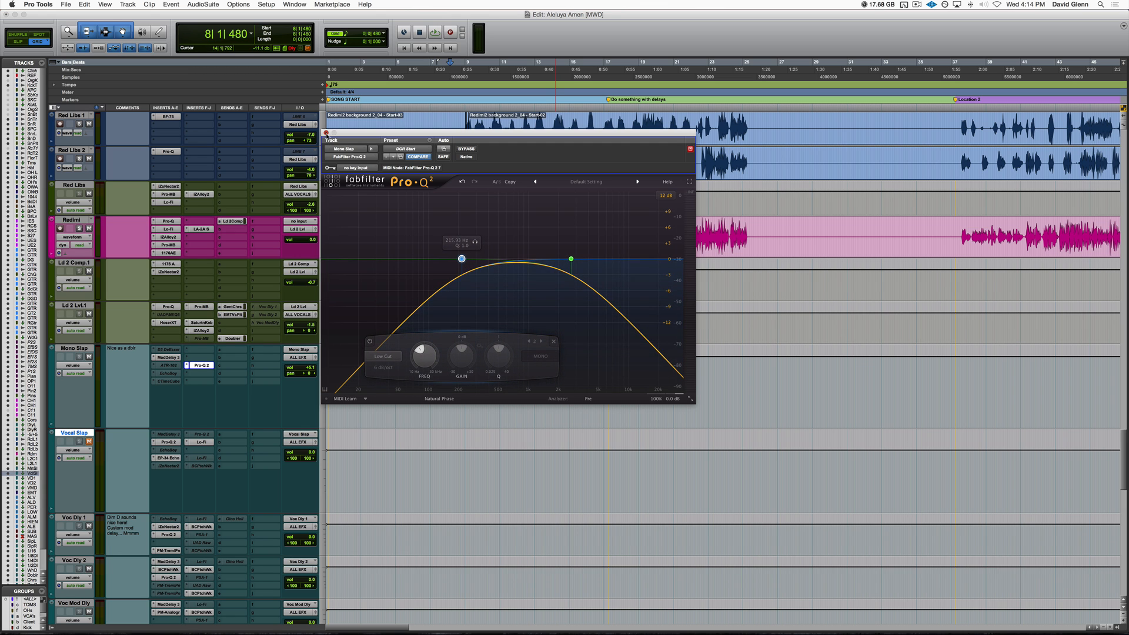
{"action": "left_click", "coordinate": [326, 132]}
Open the Mod Delay III on Mono Slap and solo the Redimi vocal with playback starting at bar 8, beat 3
{"action": "left_click", "coordinate": [168, 357]}
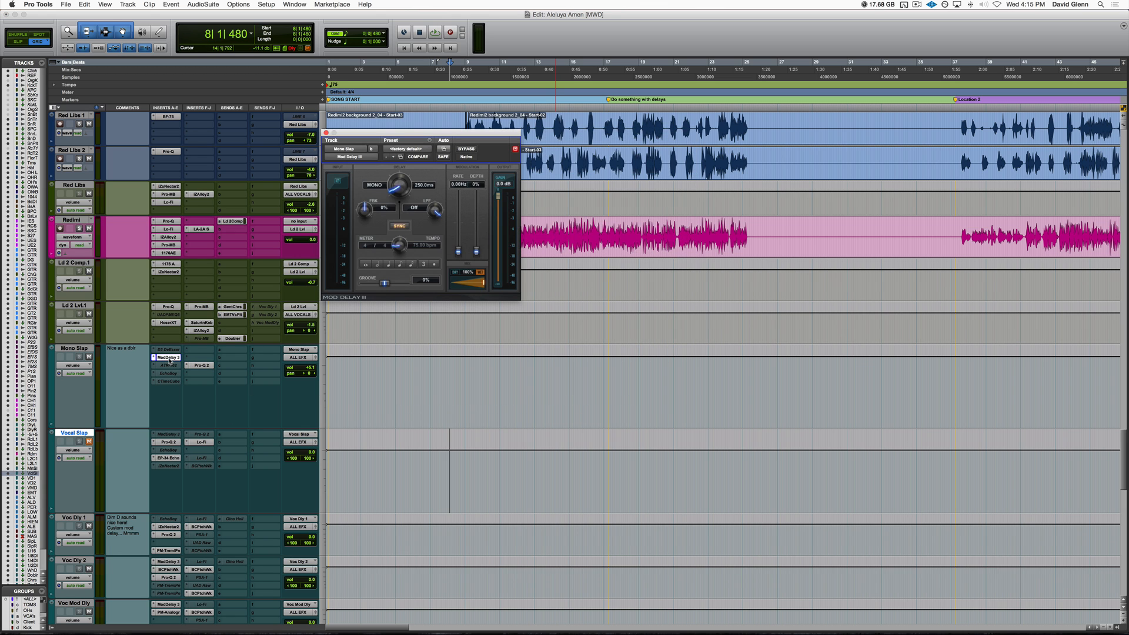
{"action": "left_click_drag", "start_coordinate": [402, 136], "coordinate": [525, 263]}
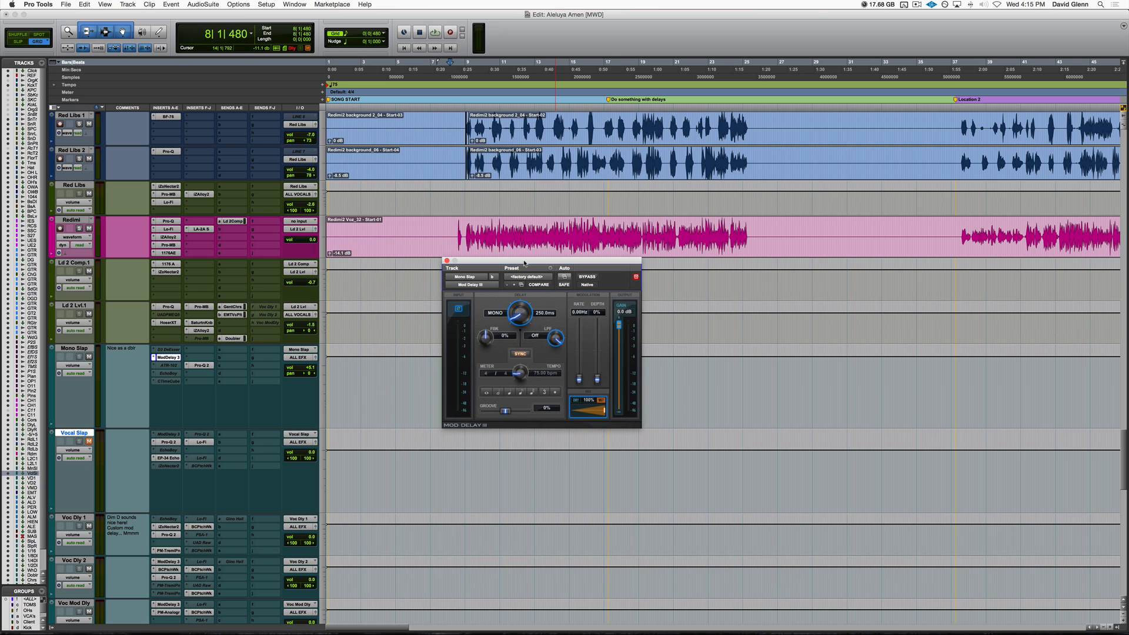
{"action": "left_click", "coordinate": [458, 230]}
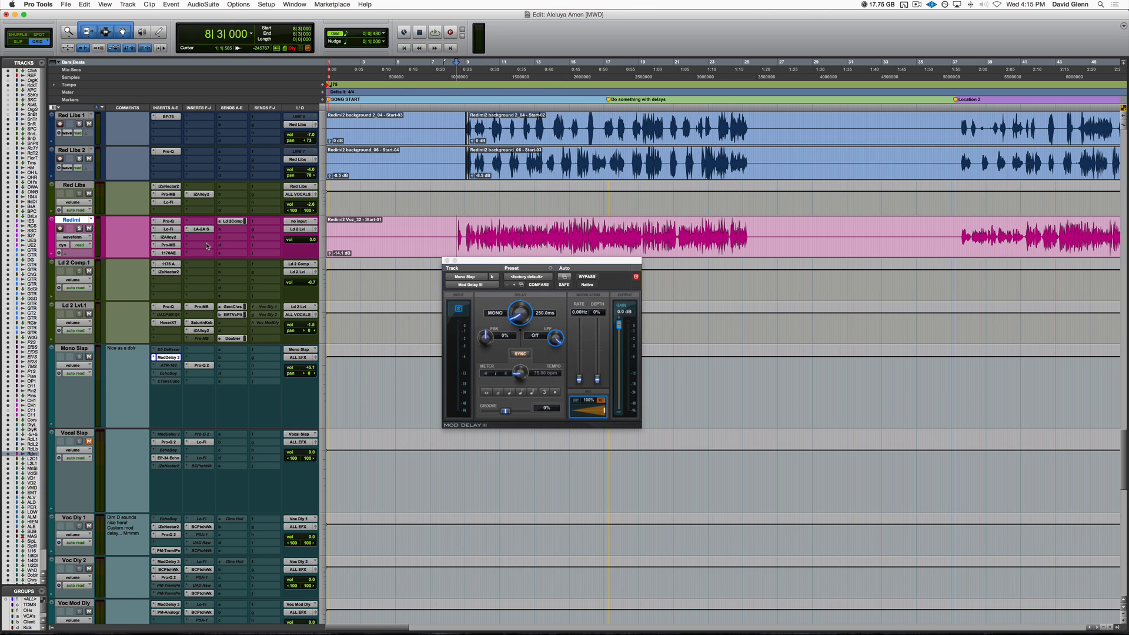
{"action": "key", "text": "shift+s"}
Assign send C on the Ld 2 Lvl.1 track to the Mono Slap (Mono) bus
{"action": "left_click", "coordinate": [236, 327]}
{"action": "mouse_move", "coordinate": [258, 348]}
{"action": "mouse_move", "coordinate": [311, 359]}
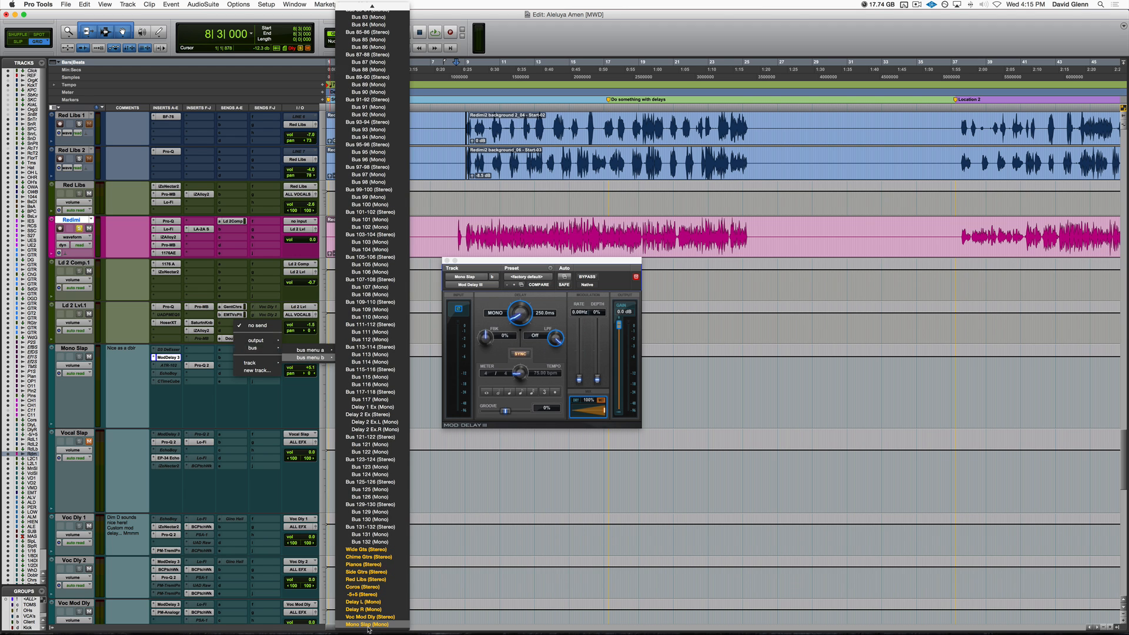
{"action": "left_click", "coordinate": [367, 624]}
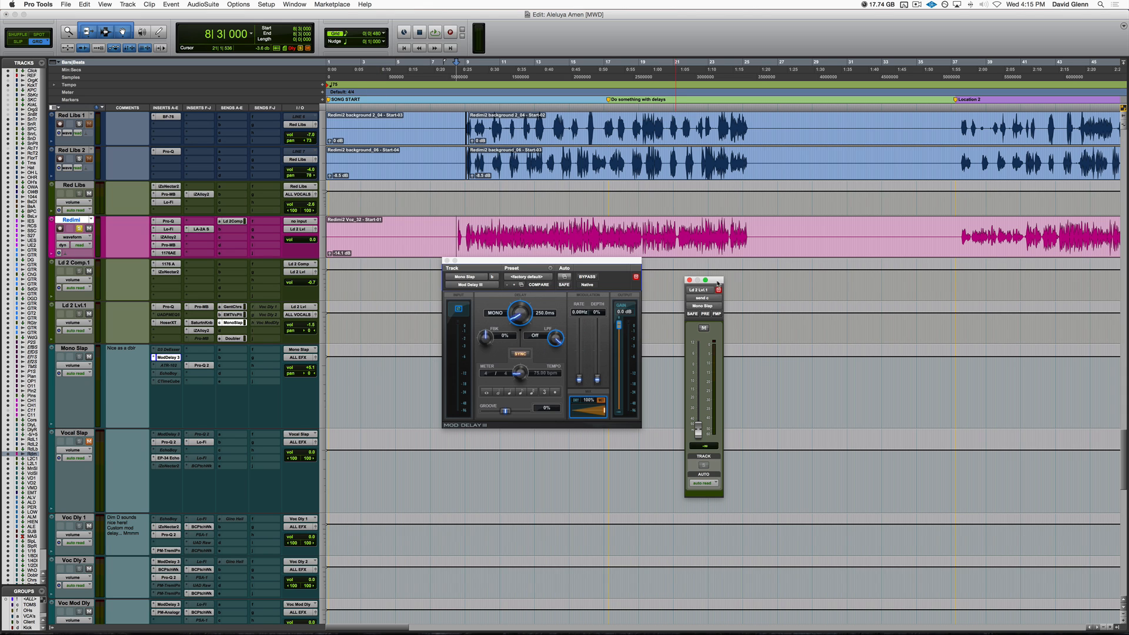
{"action": "left_click_drag", "start_coordinate": [717, 284], "coordinate": [735, 249]}
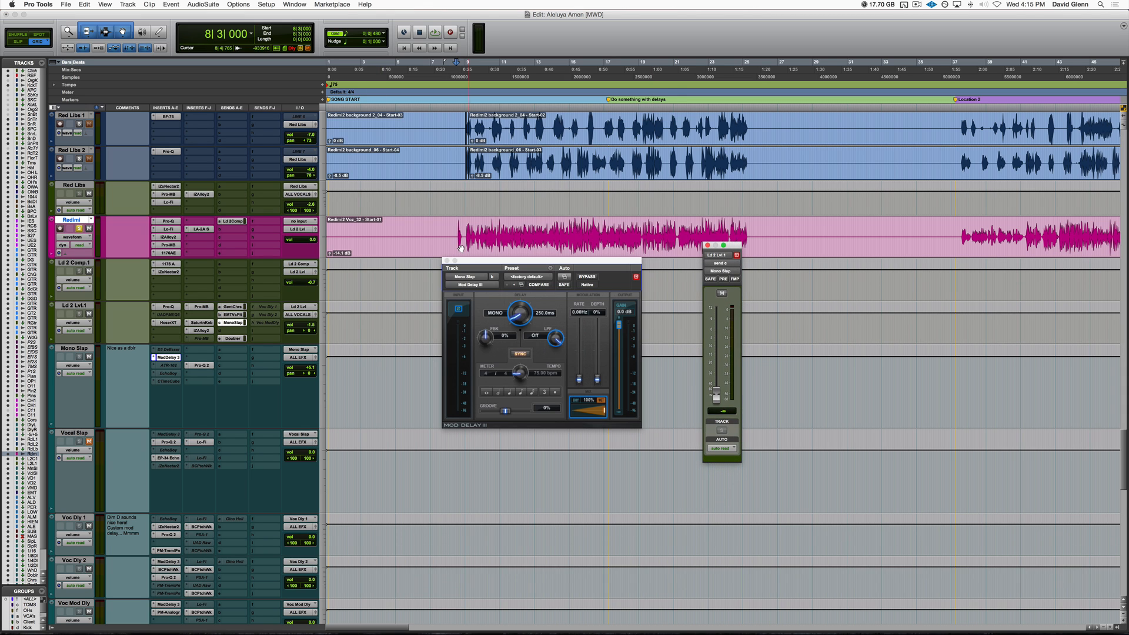
Set the Mod Delay III time to 80 ms and raise the Mono Slap send to -19.0 dB during playback
{"action": "left_click", "coordinate": [543, 313]}
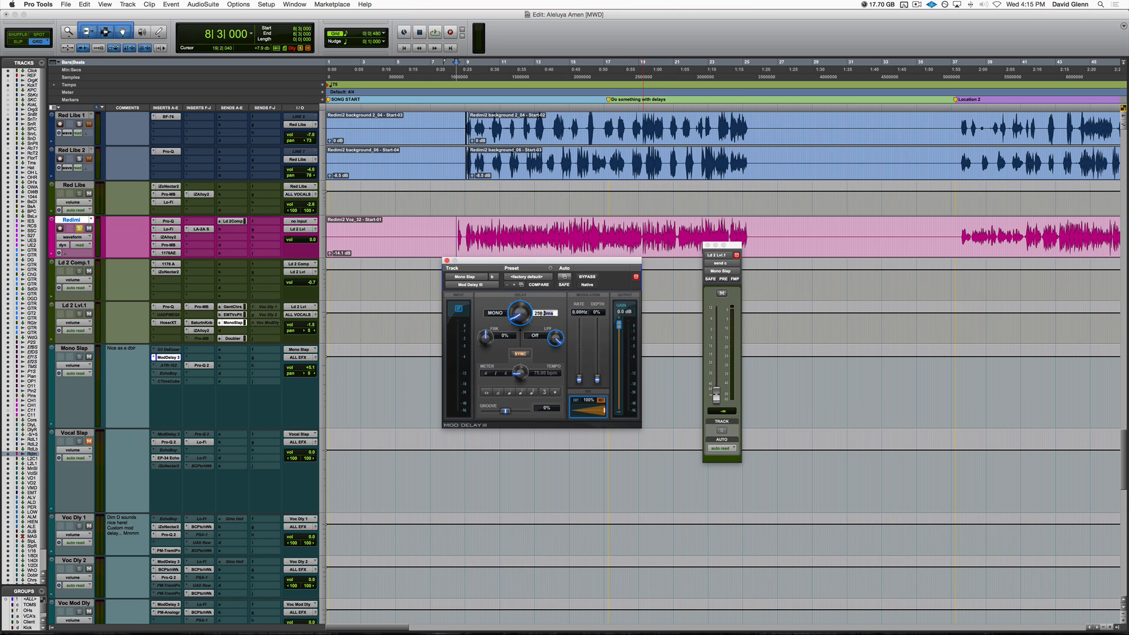
{"action": "type", "text": "80"}
{"action": "key", "text": "Return"}
{"action": "key", "text": "space"}
{"action": "left_click_drag", "start_coordinate": [716, 396], "coordinate": [713, 363]}
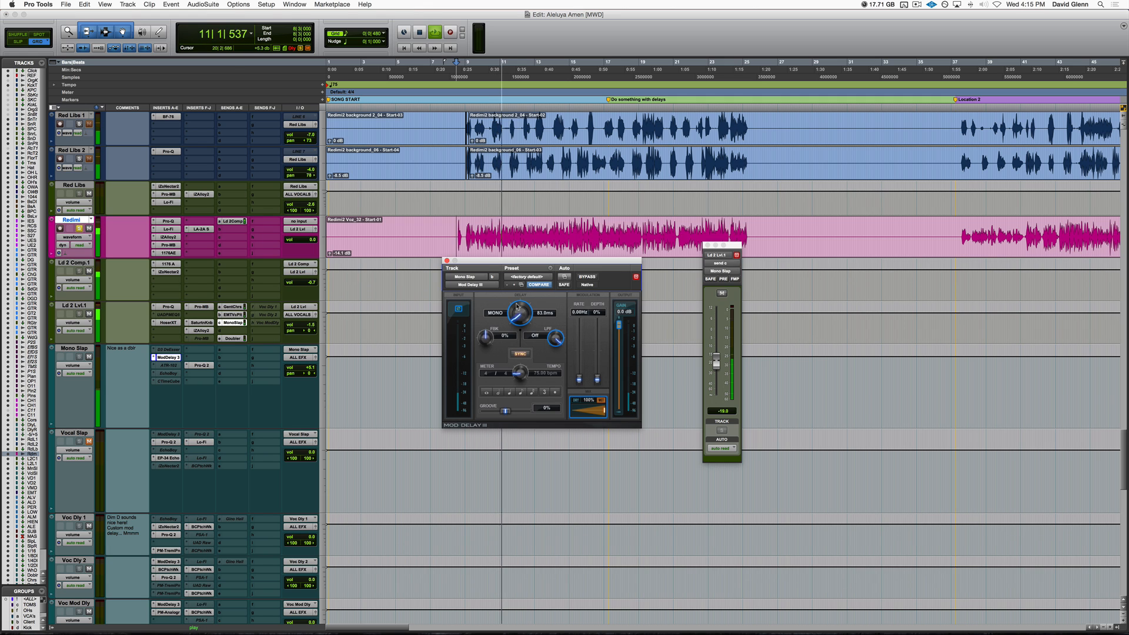
Lengthen the Mod Delay III time to about 183 ms while the soloed vocal plays
{"action": "left_click_drag", "start_coordinate": [511, 316], "coordinate": [517, 305]}
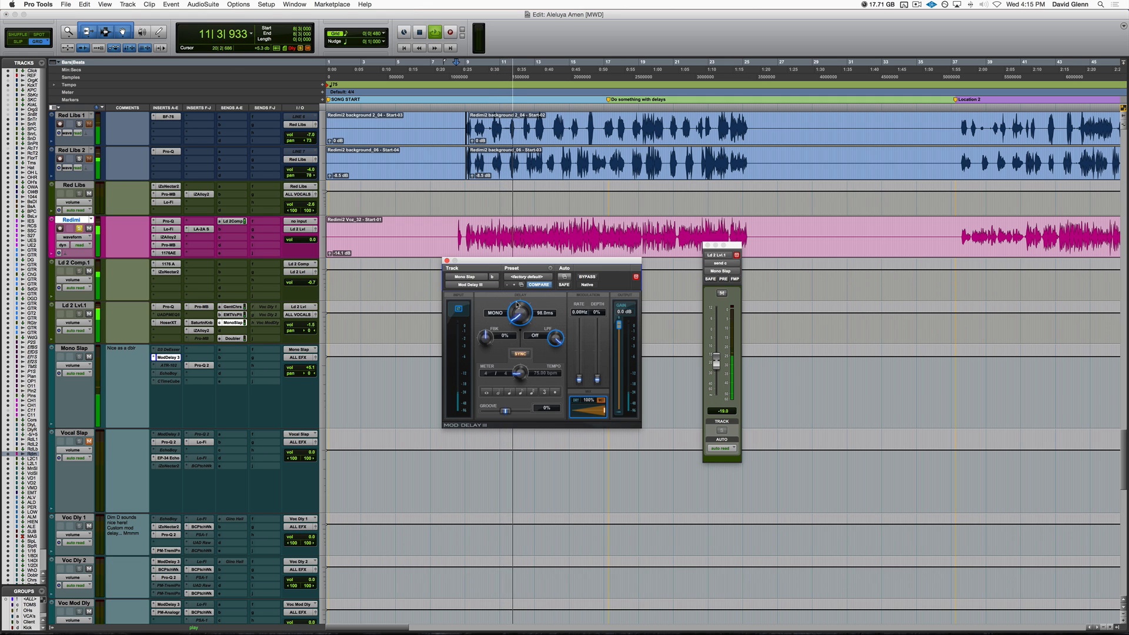
{"action": "left_click_drag", "start_coordinate": [517, 305], "coordinate": [514, 249]}
{"action": "key", "text": "space"}
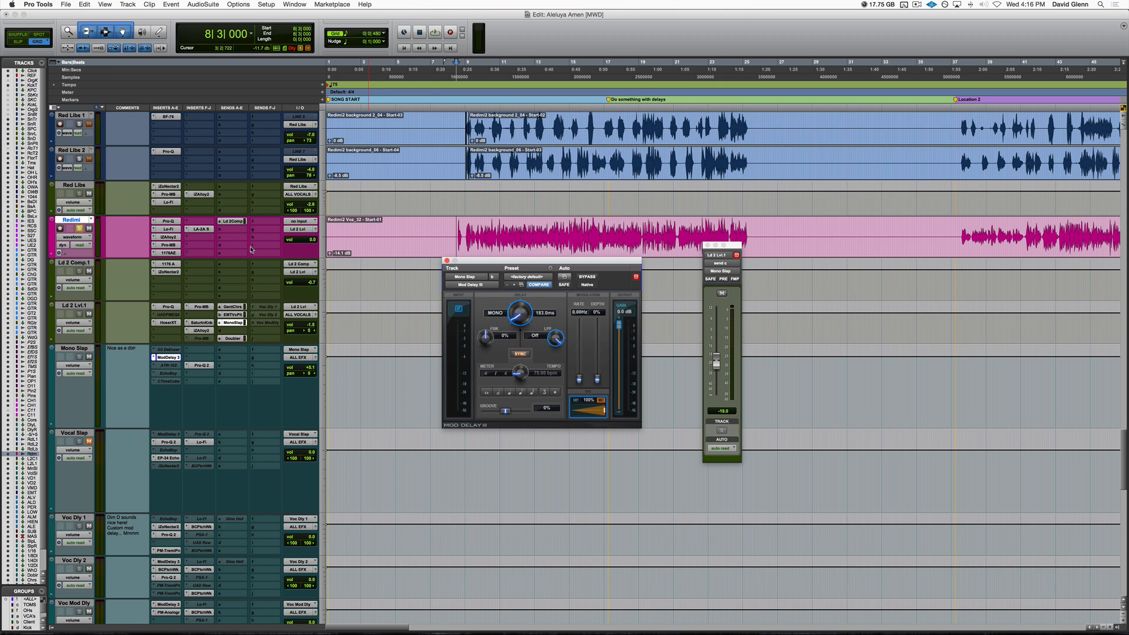
Unsolo the Redimi track, play the mix from bar 8, beat 2, and lower the Mono Slap send to about -20.6 dB
{"action": "left_click", "coordinate": [80, 229]}
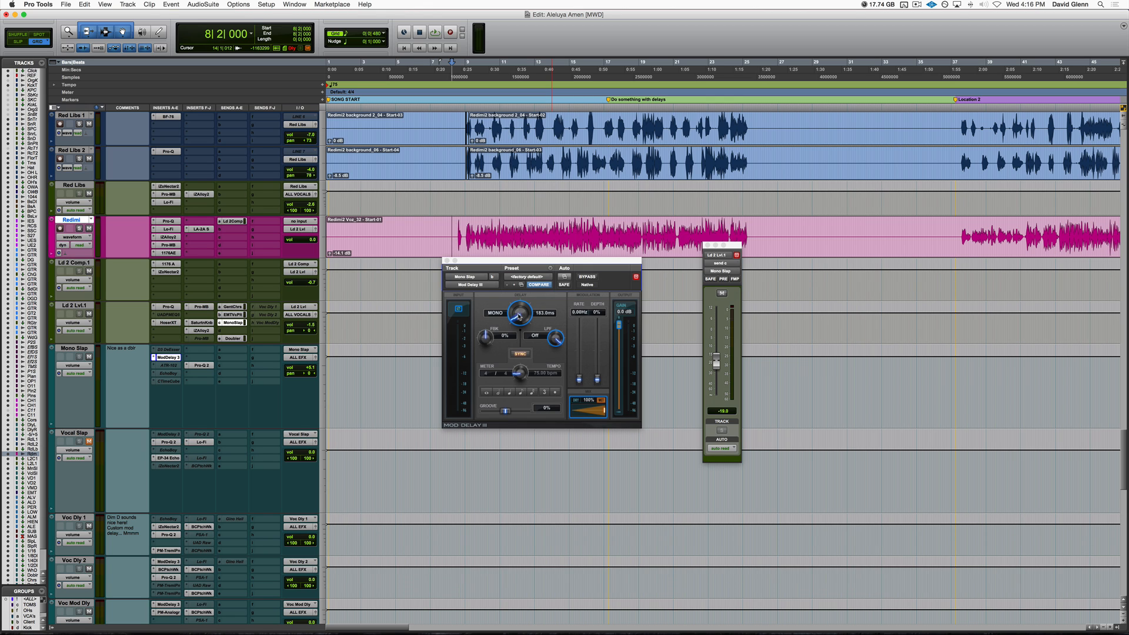
{"action": "key", "text": "space"}
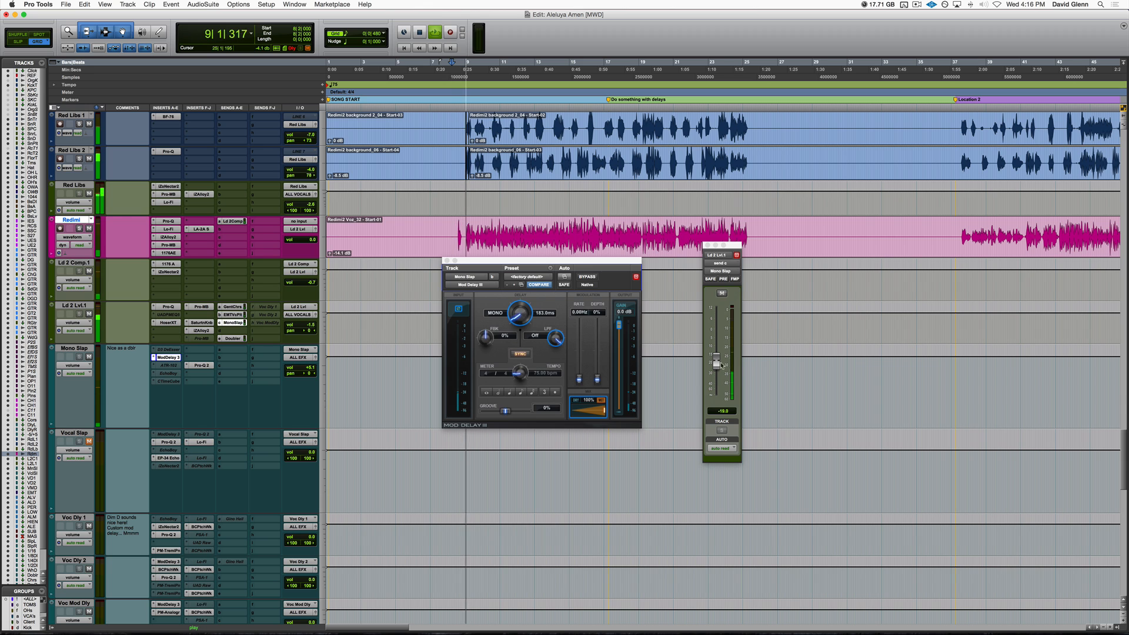
{"action": "left_click_drag", "start_coordinate": [715, 365], "coordinate": [716, 368]}
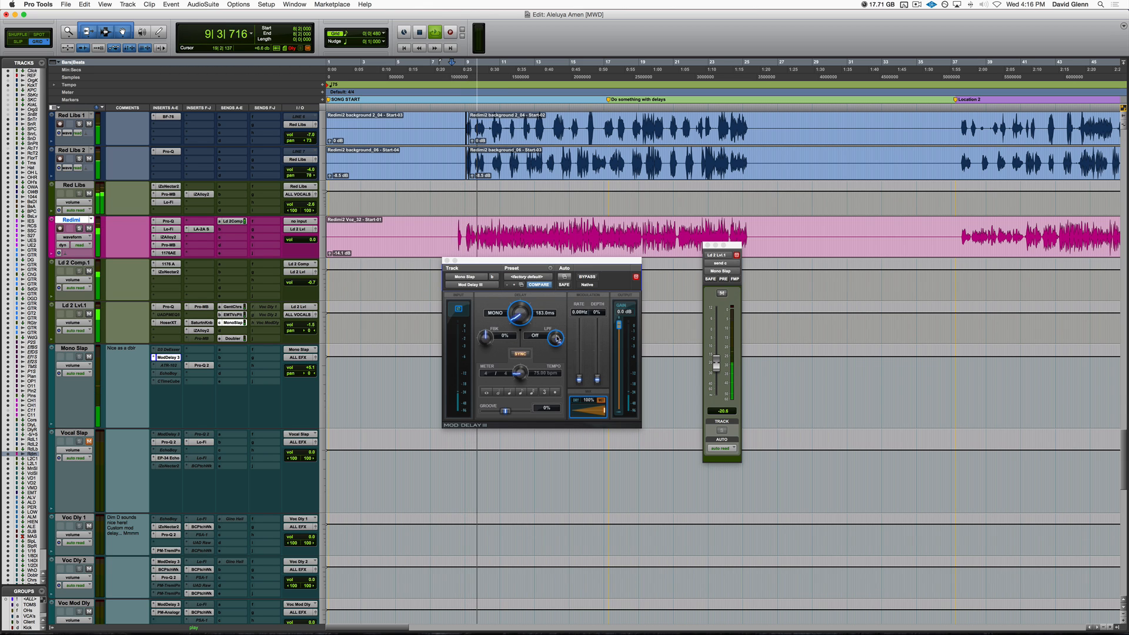
Shorten the Mod Delay III time to about 120 ms during playback and dismiss the CPU error
{"action": "left_click_drag", "start_coordinate": [522, 322], "coordinate": [517, 319]}
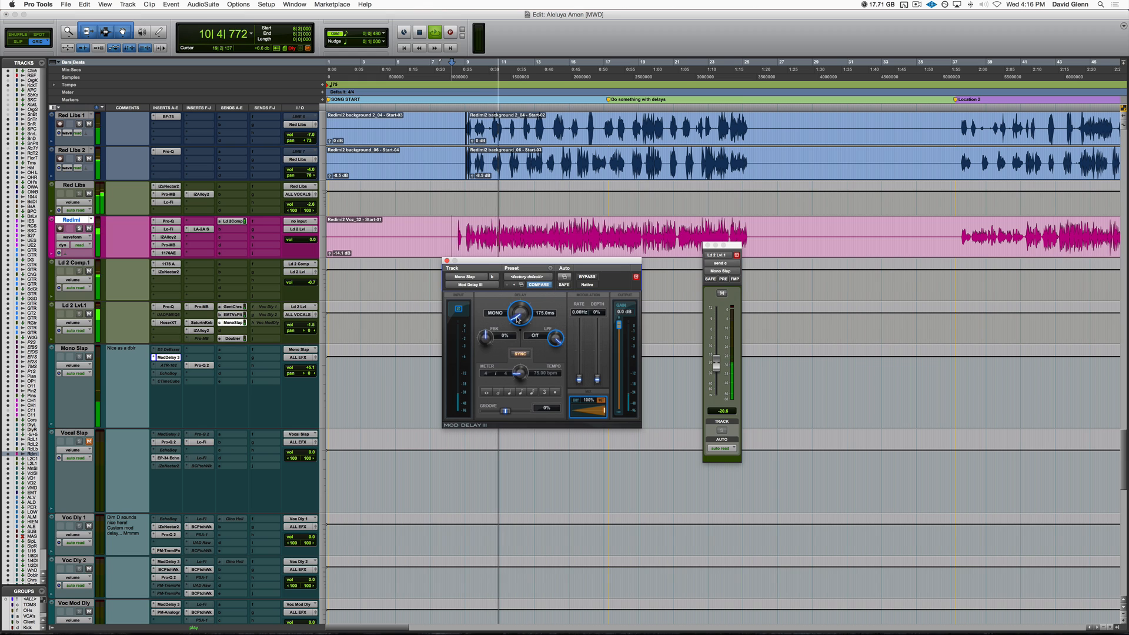
{"action": "left_click_drag", "start_coordinate": [518, 319], "coordinate": [510, 347]}
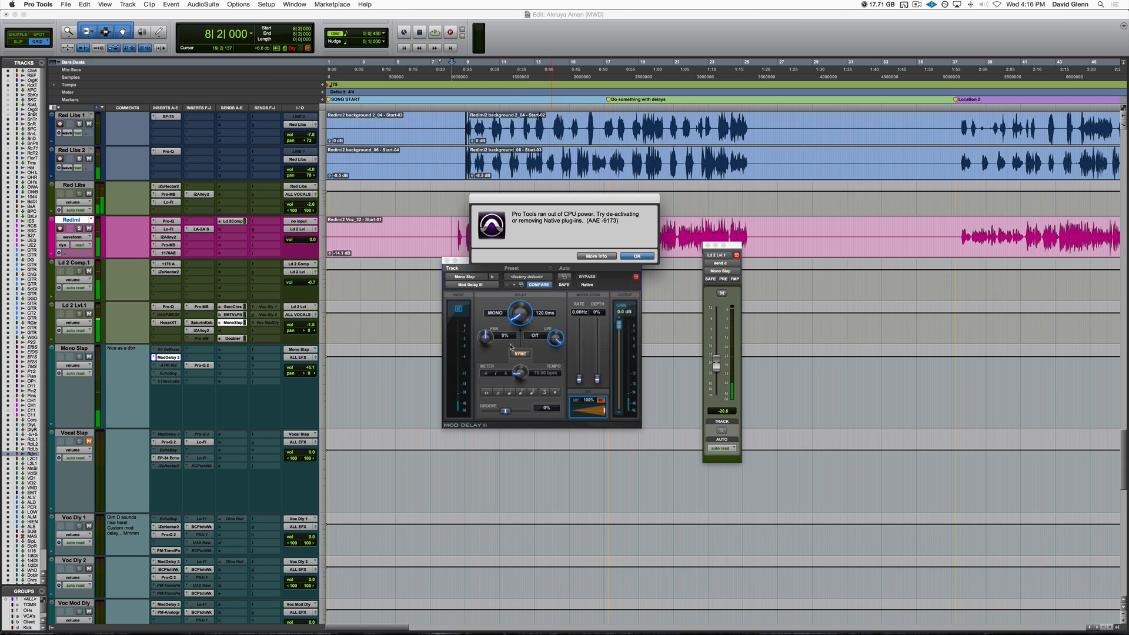
{"action": "left_click", "coordinate": [635, 257]}
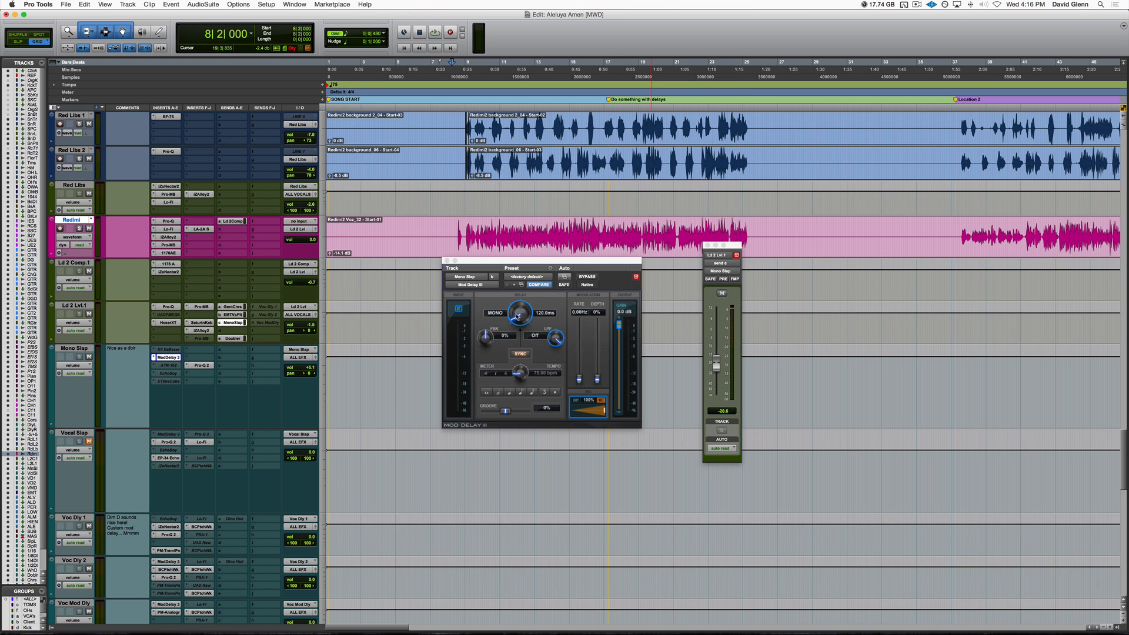
Audition slap times in the full mix, settling the Mod Delay III at about 115 ms and the Mono Slap send at -19.0 dB
{"action": "key", "text": "space"}
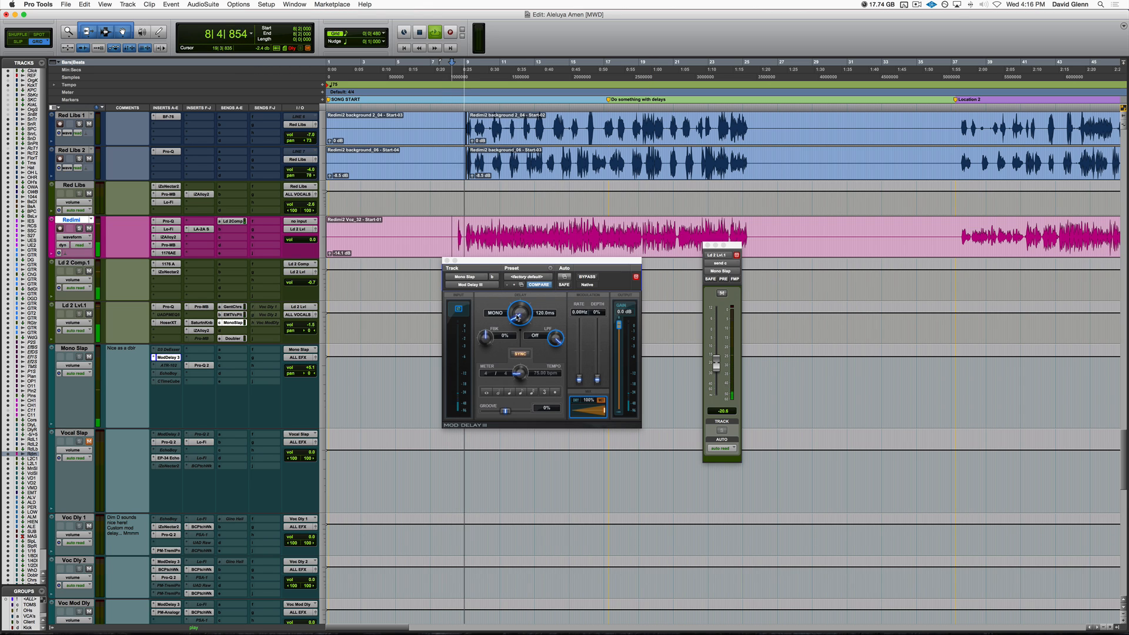
{"action": "left_click_drag", "start_coordinate": [516, 318], "coordinate": [520, 318]}
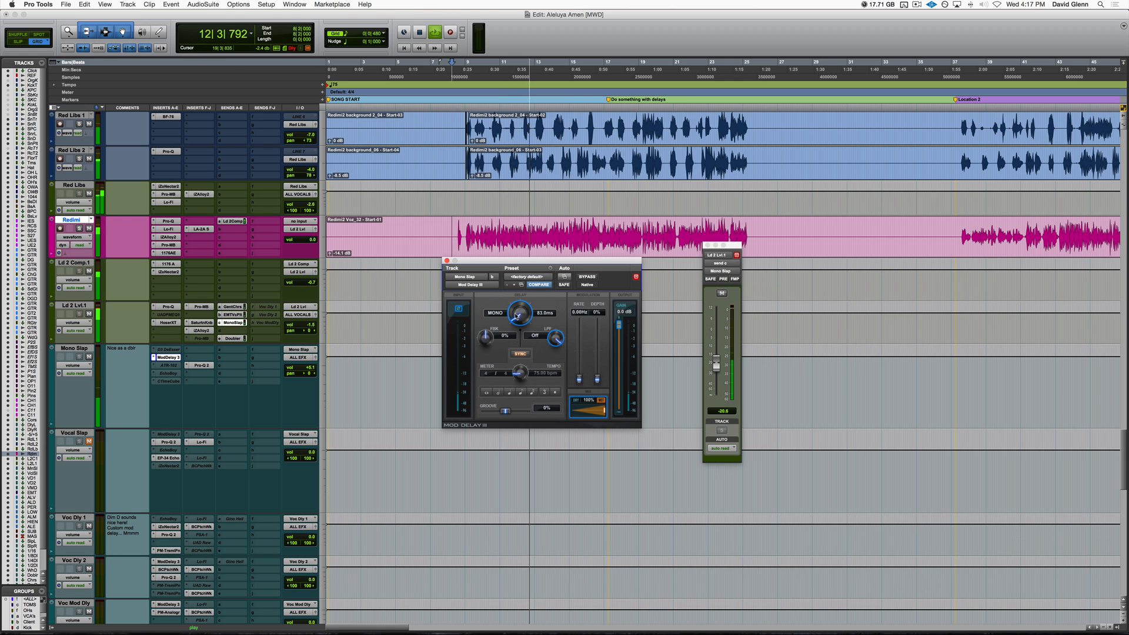
{"action": "key", "text": "space"}
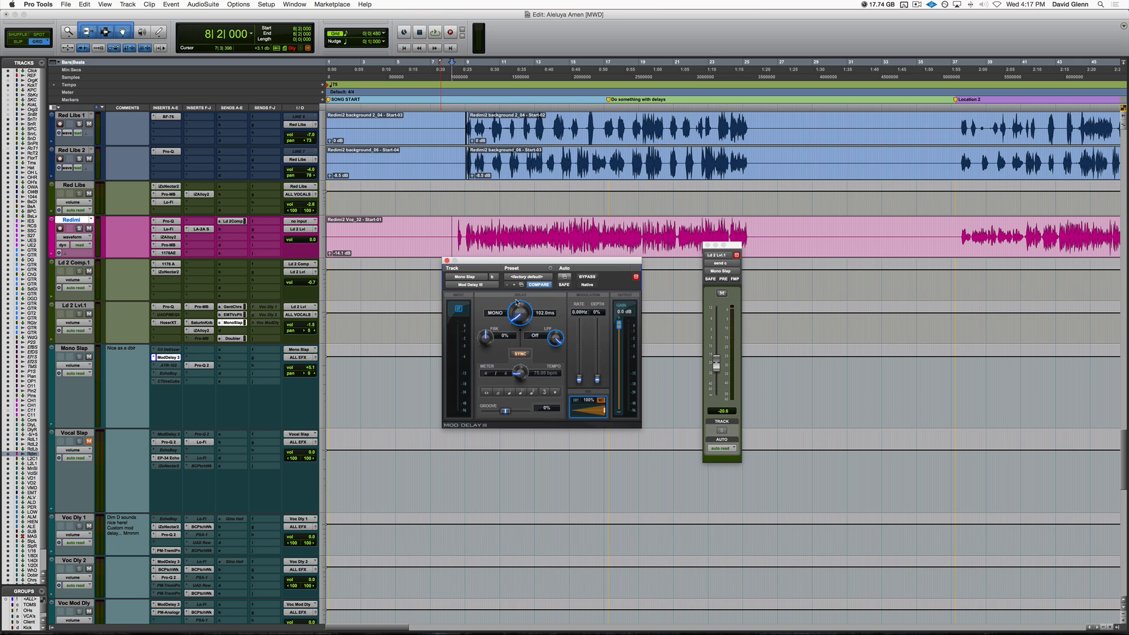
{"action": "key", "text": "space"}
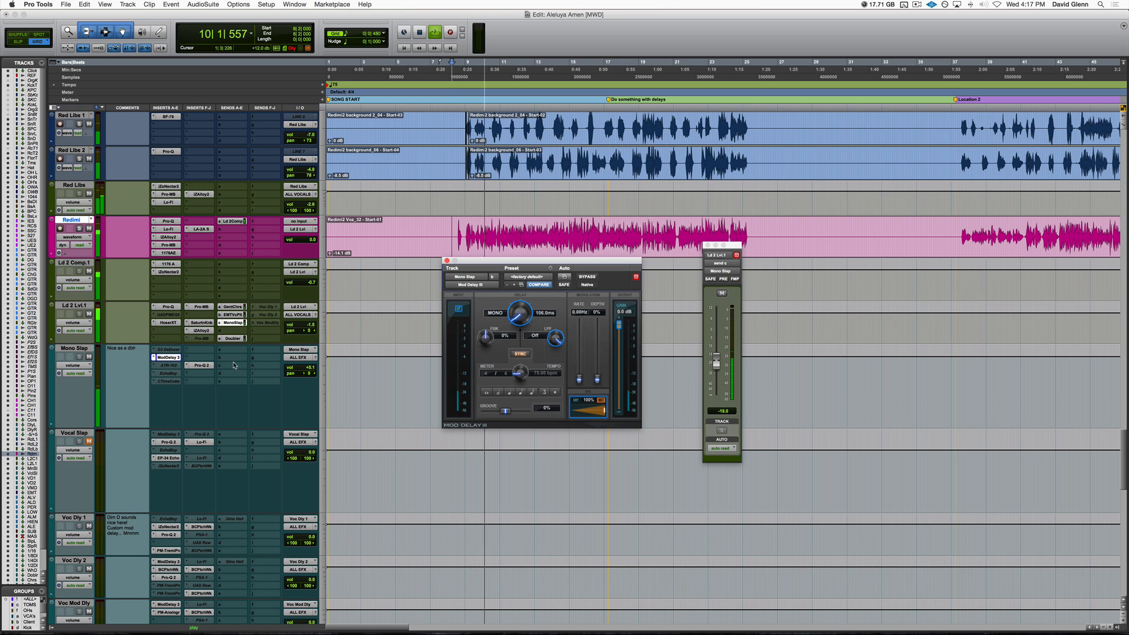
{"action": "key", "text": "space"}
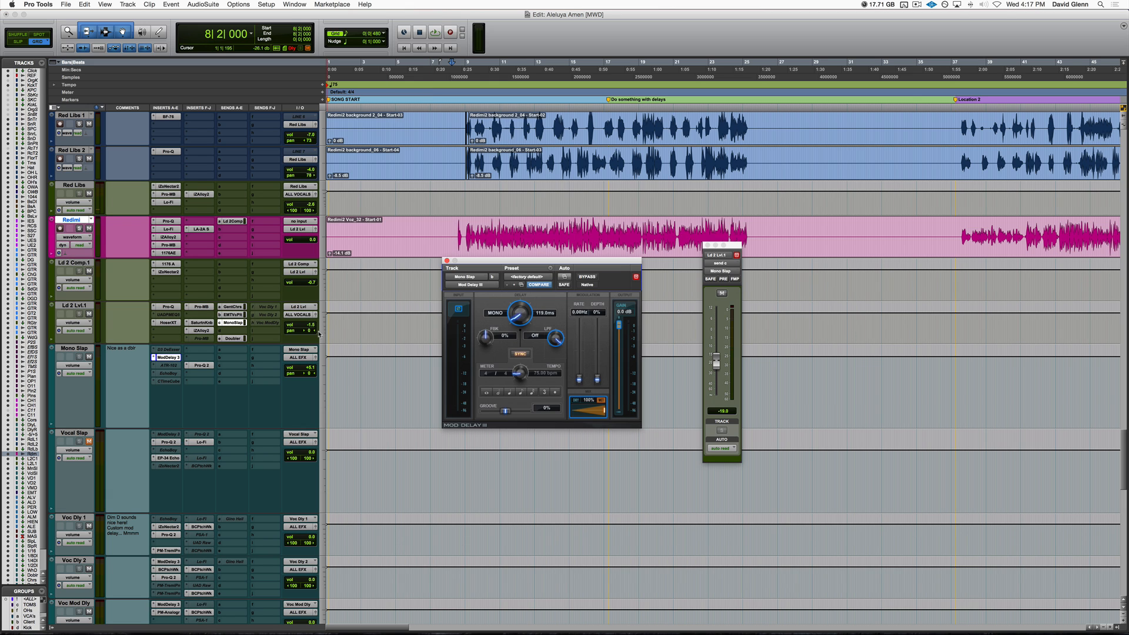
Add a bell boost of about 1.6 dB near 1110 Hz in Mono Slap's Pro-Q 2 and adjust its Q
{"action": "left_click", "coordinate": [209, 365]}
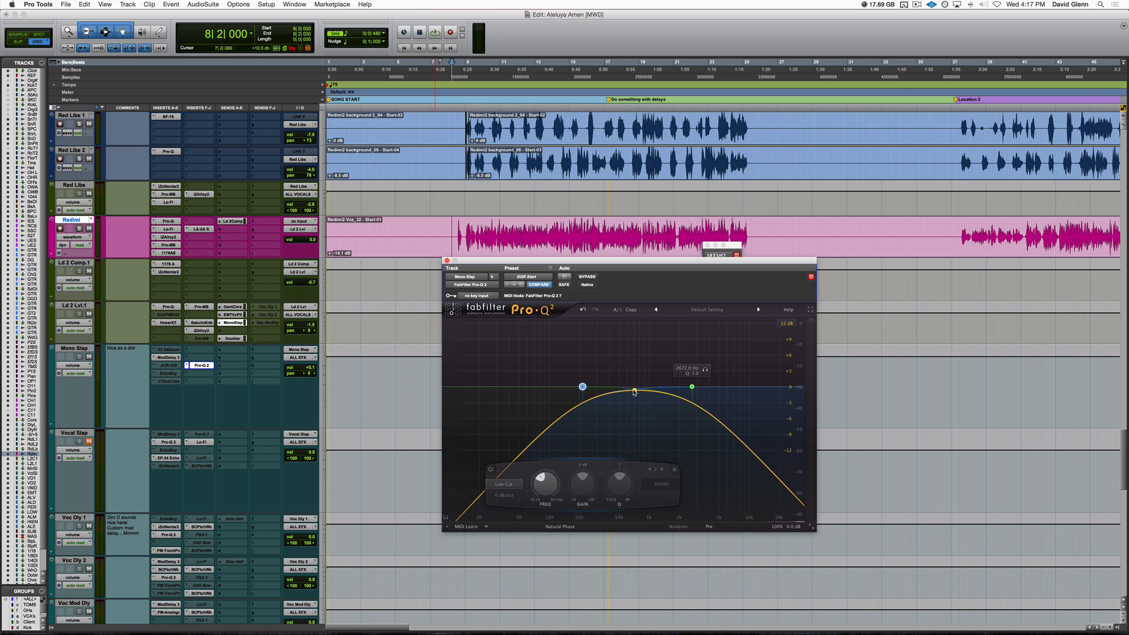
{"action": "double_click", "coordinate": [632, 384]}
{"action": "scroll", "coordinate": [633, 388], "scroll_direction": "up", "scroll_amount": 5}
{"action": "scroll", "coordinate": [634, 388], "scroll_direction": "up", "scroll_amount": 1}
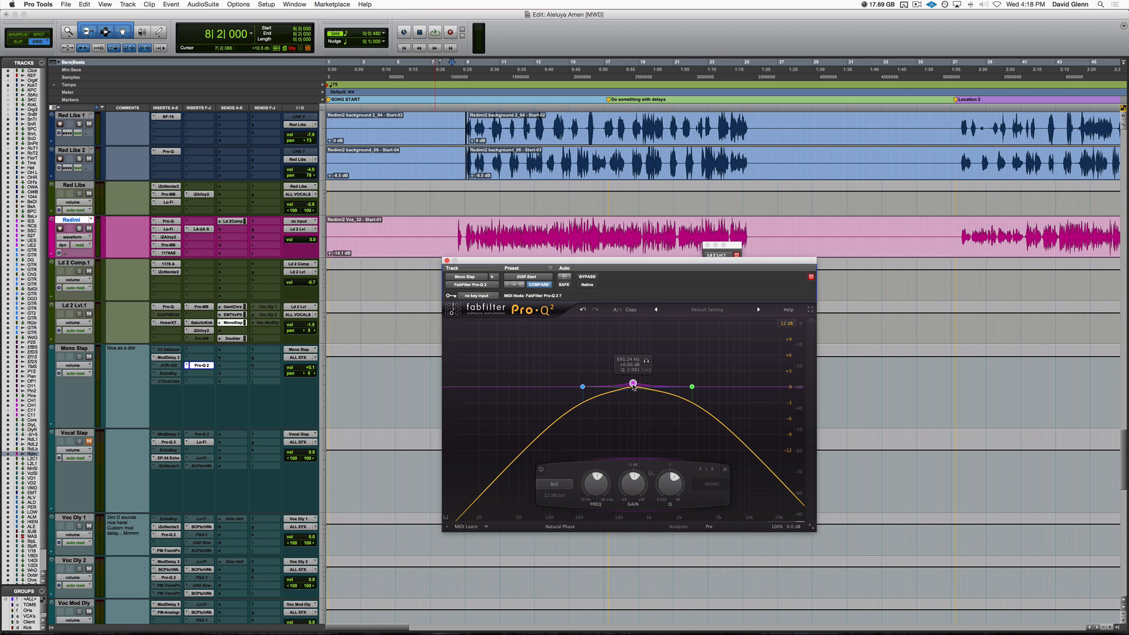
{"action": "mouse_move", "coordinate": [634, 386]}
{"action": "left_mouse_down"}
{"action": "mouse_move", "coordinate": [667, 378]}
{"action": "mouse_move", "coordinate": [654, 378]}
{"action": "left_mouse_up"}
{"action": "scroll", "coordinate": [651, 377], "scroll_direction": "down", "scroll_amount": 4}
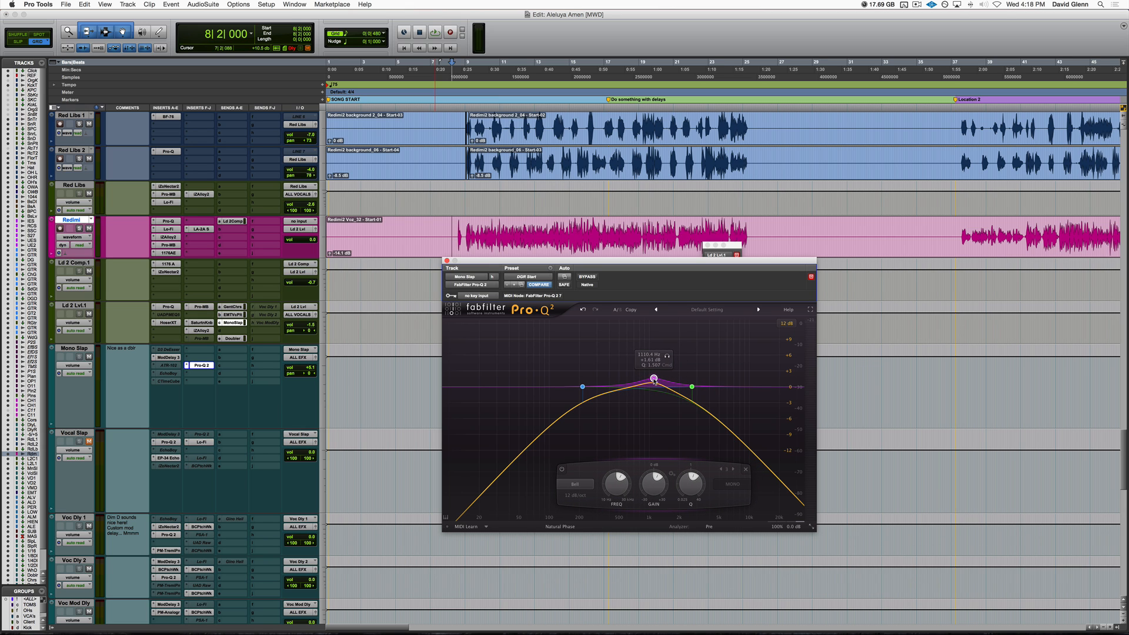
Raise the midrange bell to about 3.1 dB near 1070 Hz in Mono Slap's Pro-Q 2 and add a bell cut on each side of it
{"action": "left_click_drag", "start_coordinate": [654, 382], "coordinate": [611, 408]}
{"action": "left_click_drag", "start_coordinate": [680, 392], "coordinate": [683, 405]}
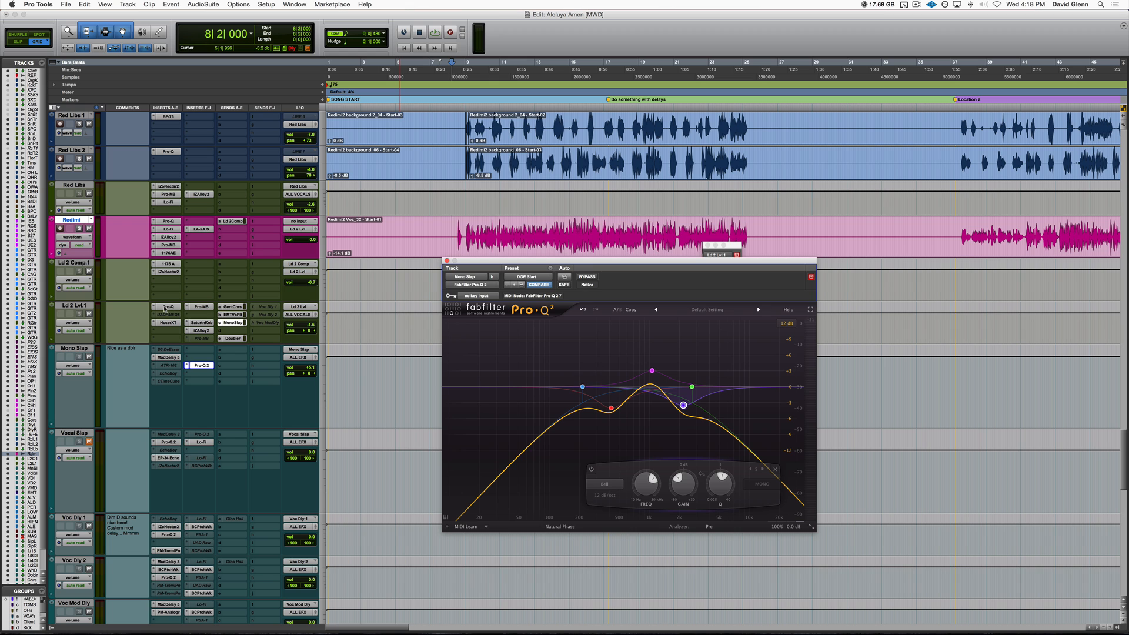
Examine the Pro-Q and HoserXT EQ settings on the Ld 2 Lvl.1 track
{"action": "left_click", "coordinate": [168, 307]}
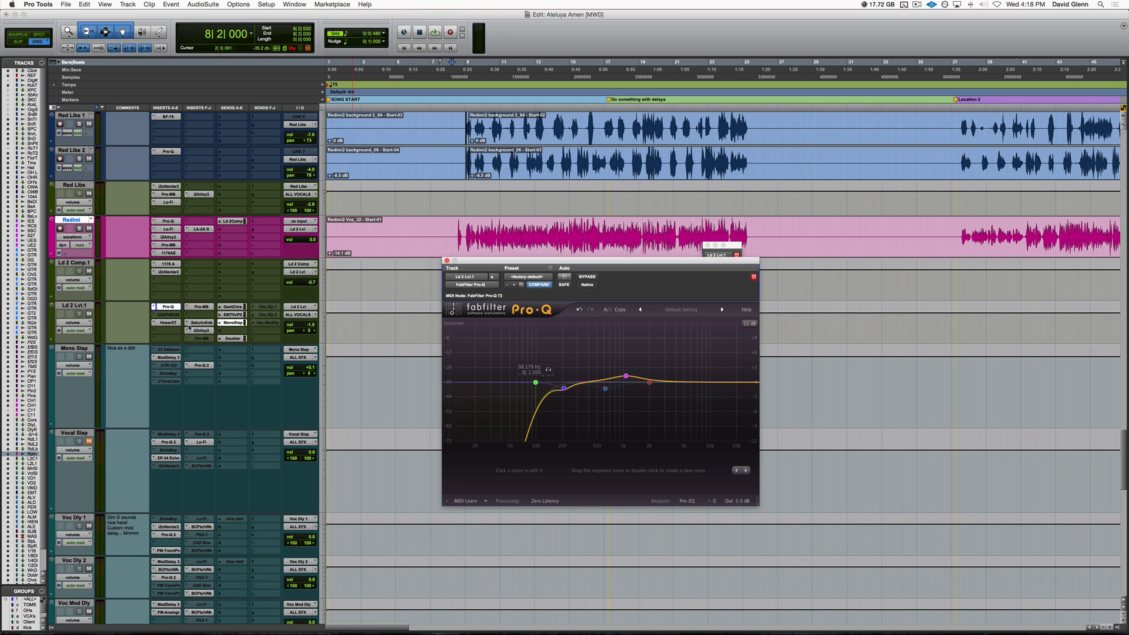
{"action": "left_click", "coordinate": [169, 322]}
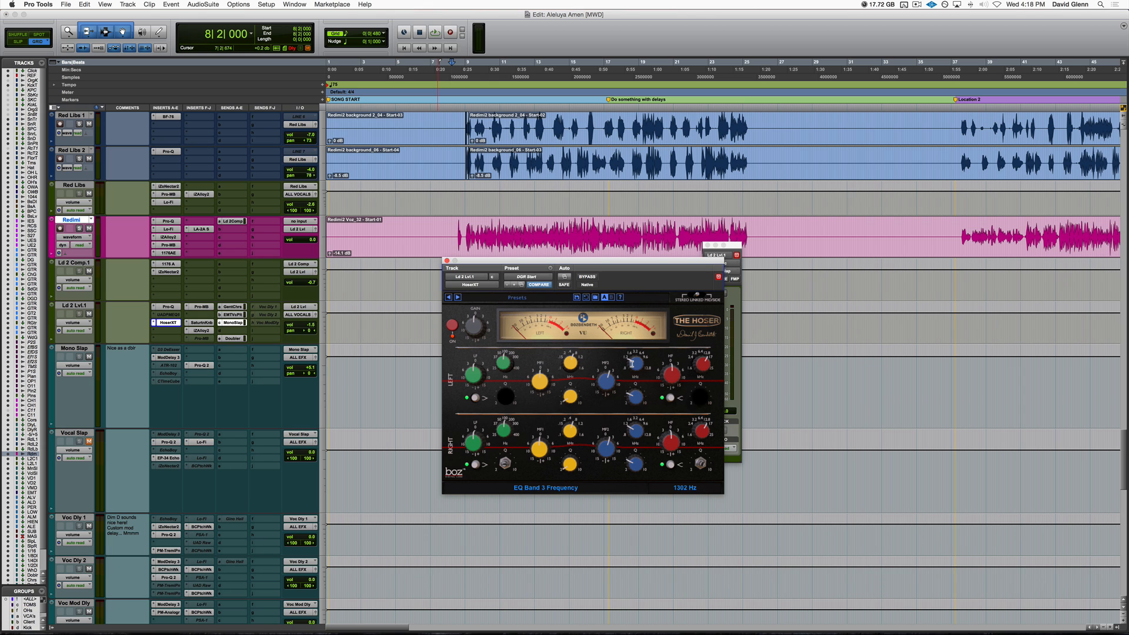
In Mono Slap's Pro-Q 2, cut the middle bell about 5.5 dB near 1110 Hz and boost about 2.1 dB near 362 Hz and 1.8 dB near 2969 Hz
{"action": "left_click", "coordinate": [201, 365]}
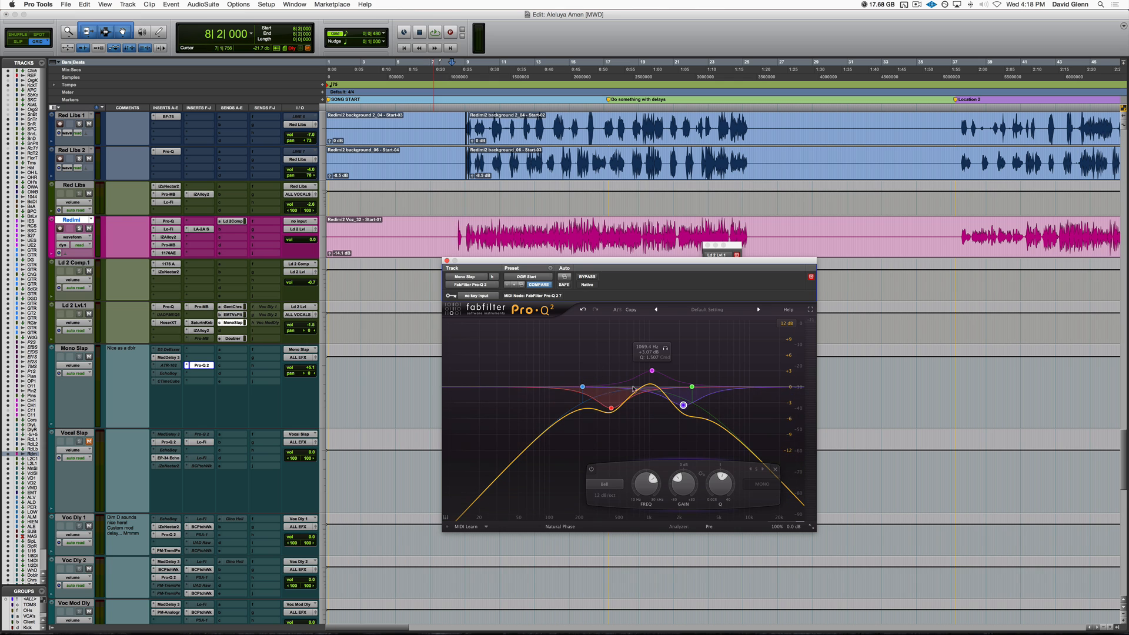
{"action": "mouse_move", "coordinate": [653, 373]}
{"action": "left_click_drag", "start_coordinate": [652, 373], "coordinate": [611, 375]}
{"action": "mouse_move", "coordinate": [616, 410]}
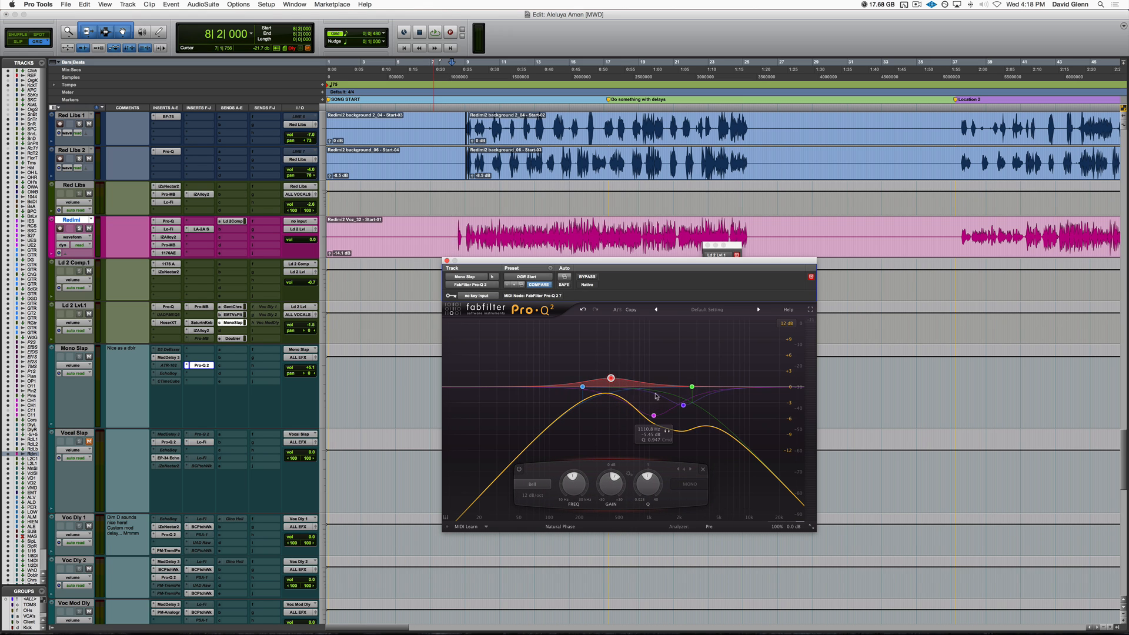
{"action": "left_click_drag", "start_coordinate": [683, 405], "coordinate": [698, 378]}
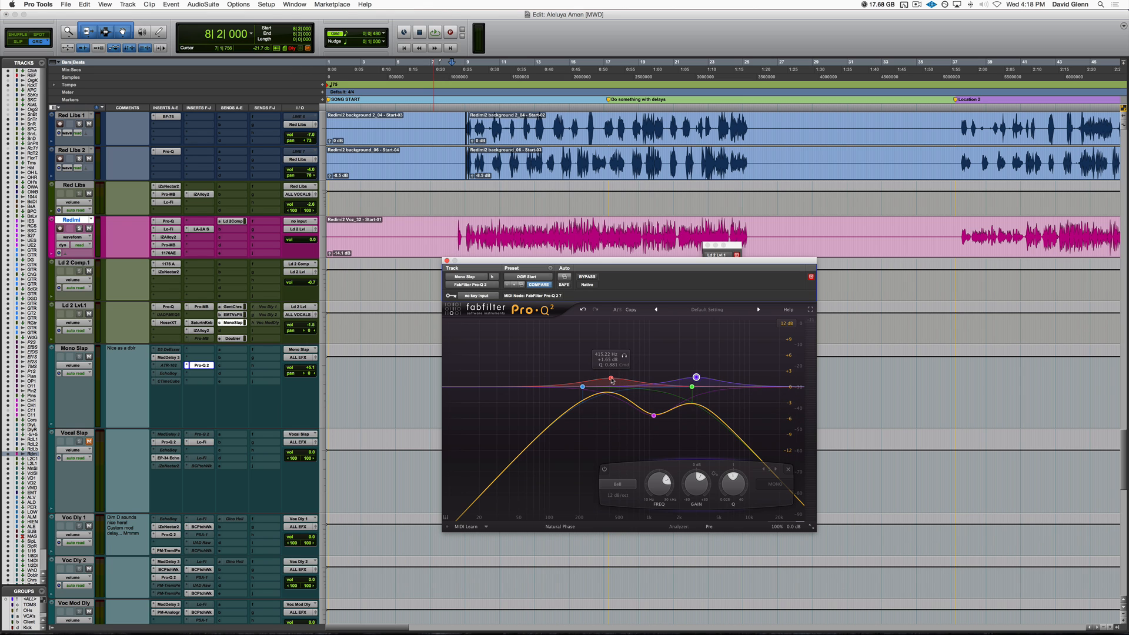
{"action": "left_click_drag", "start_coordinate": [612, 380], "coordinate": [604, 377]}
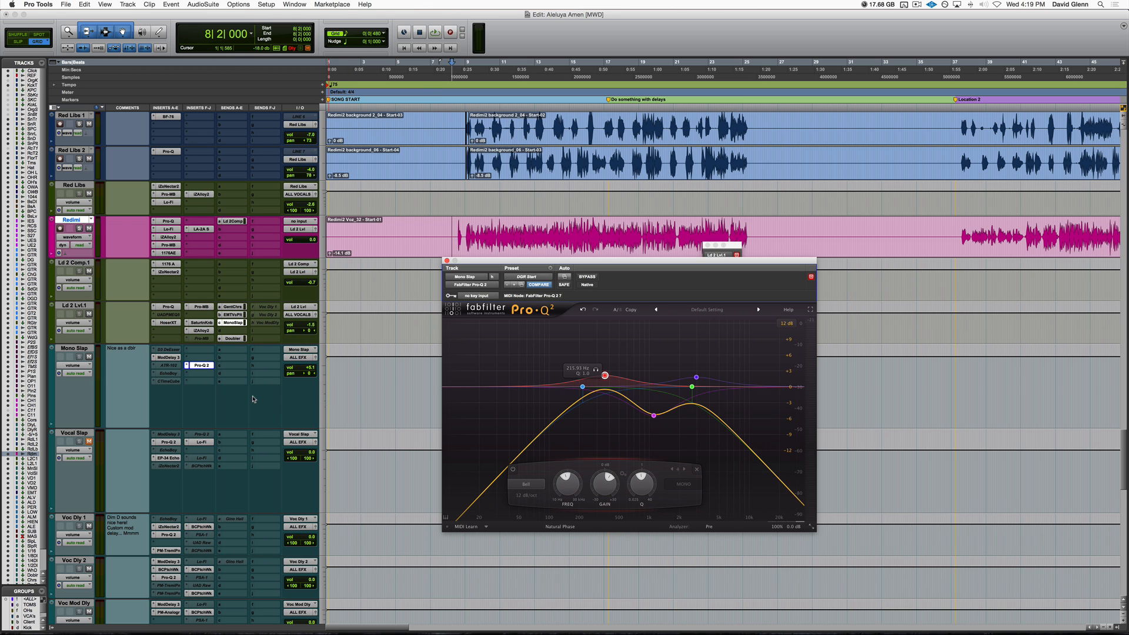
Play the mix from bar 9 with Mono Slap's Pro-Q 2 bypassed, and re-enable it during playback to compare
{"action": "left_click", "coordinate": [463, 230]}
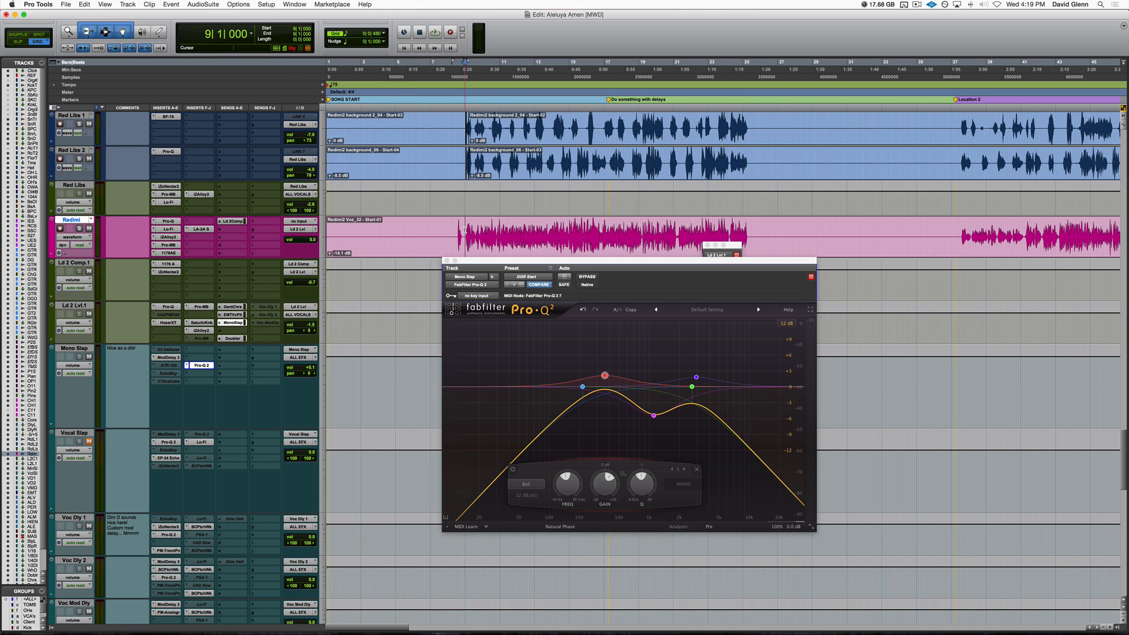
{"action": "left_click", "coordinate": [589, 277]}
{"action": "key", "text": "space"}
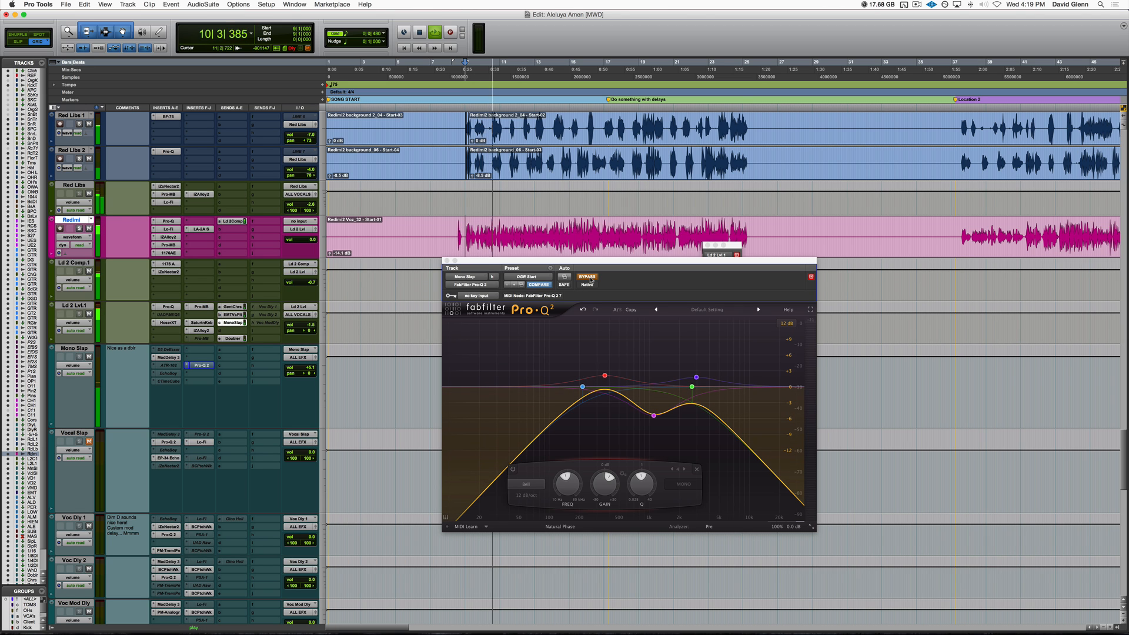
{"action": "left_click", "coordinate": [589, 278]}
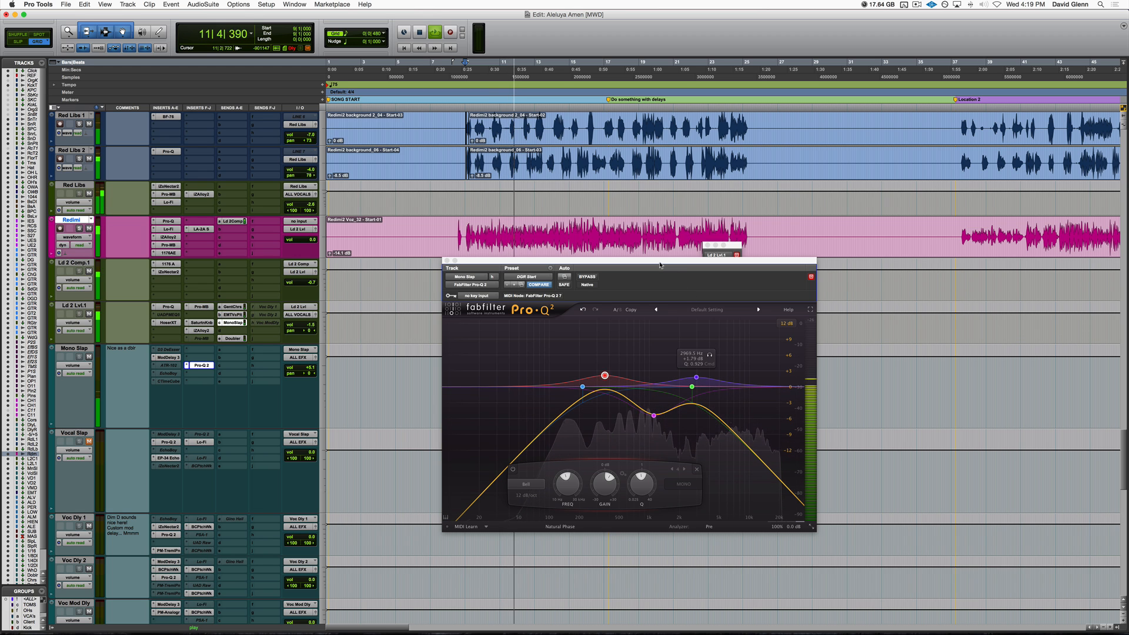
Move the EQ window off the send fader, audition the slap with the 1110 Hz cut disabled, stop playback and re-enable the band
{"action": "left_click_drag", "start_coordinate": [629, 260], "coordinate": [513, 162]}
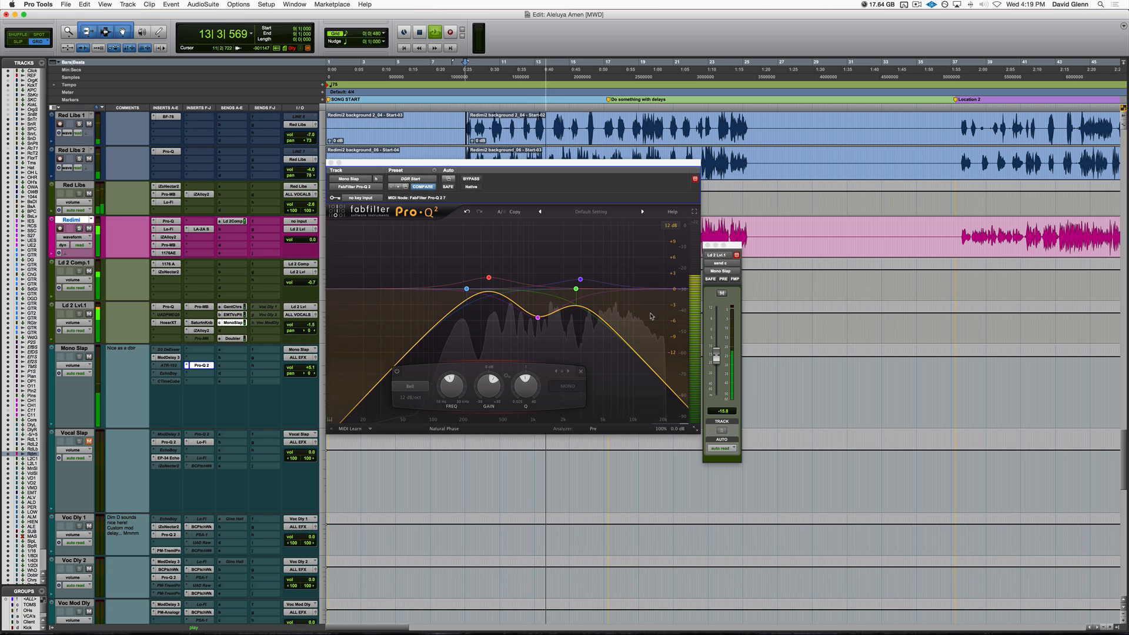
{"action": "mouse_move", "coordinate": [538, 320]}
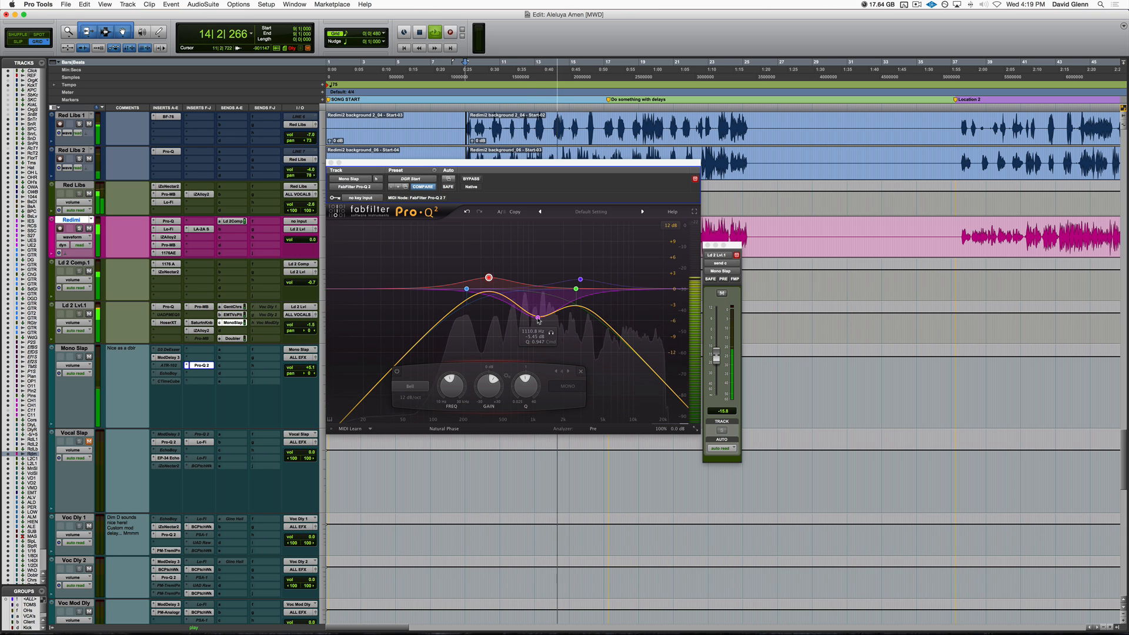
{"action": "left_click", "coordinate": [537, 319], "text": "alt"}
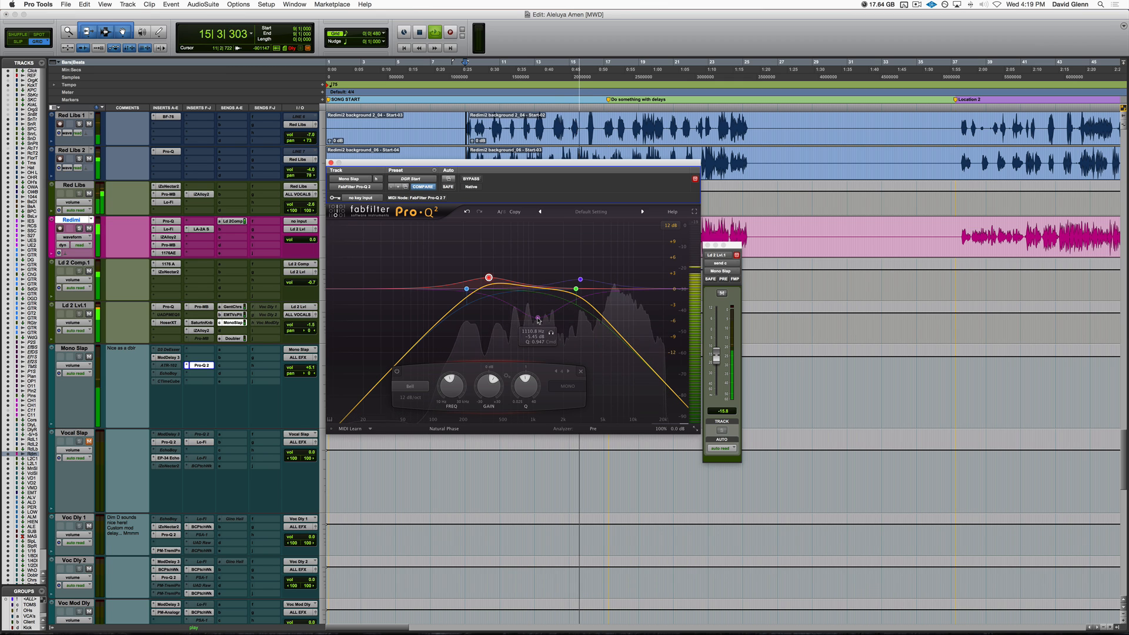
{"action": "key", "text": "space"}
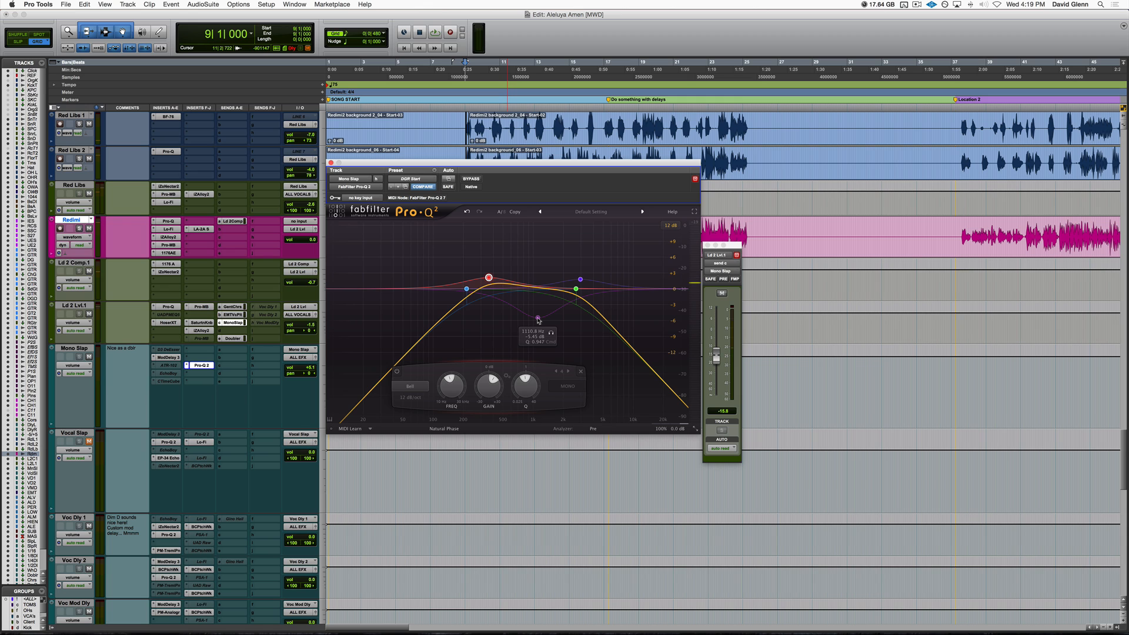
{"action": "left_click", "coordinate": [537, 318], "text": "alt"}
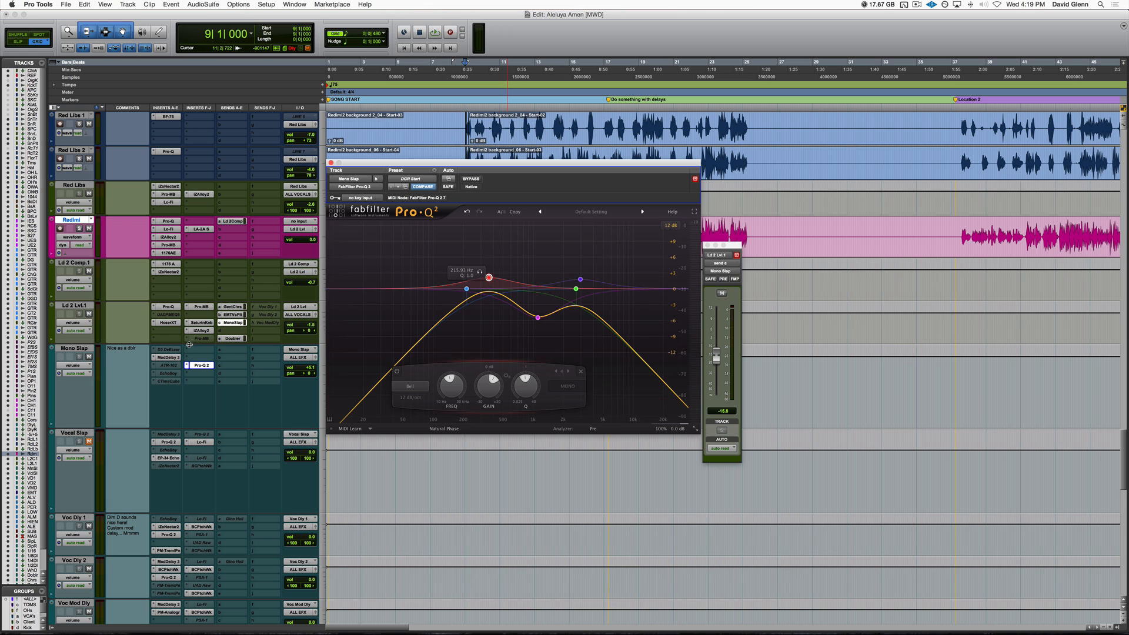
Open Mono Slap's Dyn3 De-Esser and compare the slap with it bypassed and active during playback
{"action": "left_click", "coordinate": [169, 350]}
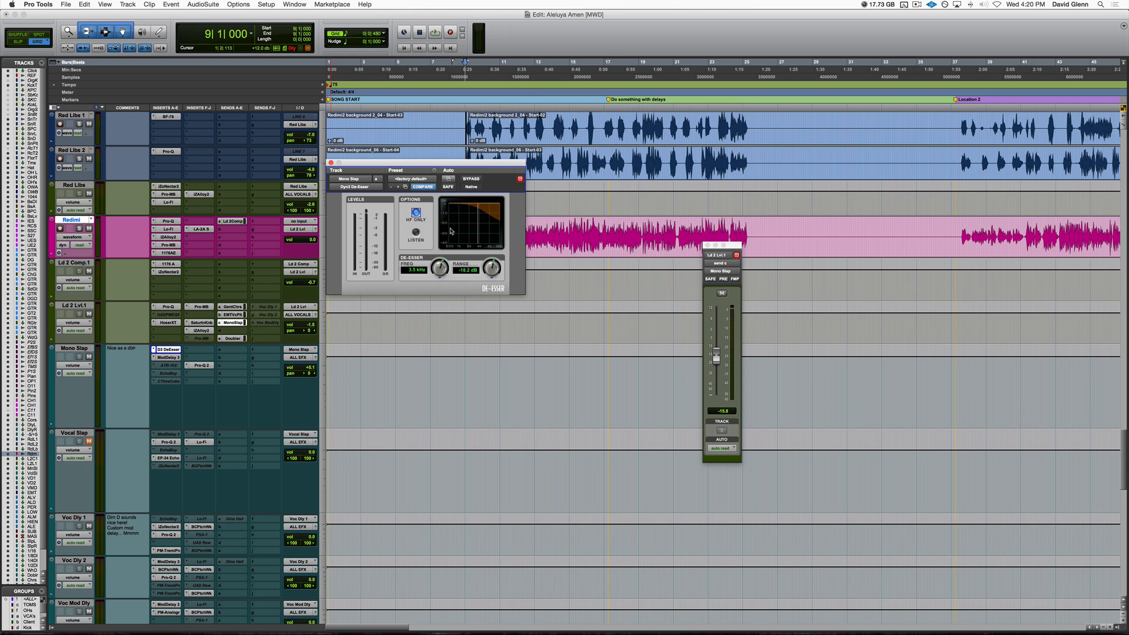
{"action": "left_click_drag", "start_coordinate": [451, 169], "coordinate": [400, 175]}
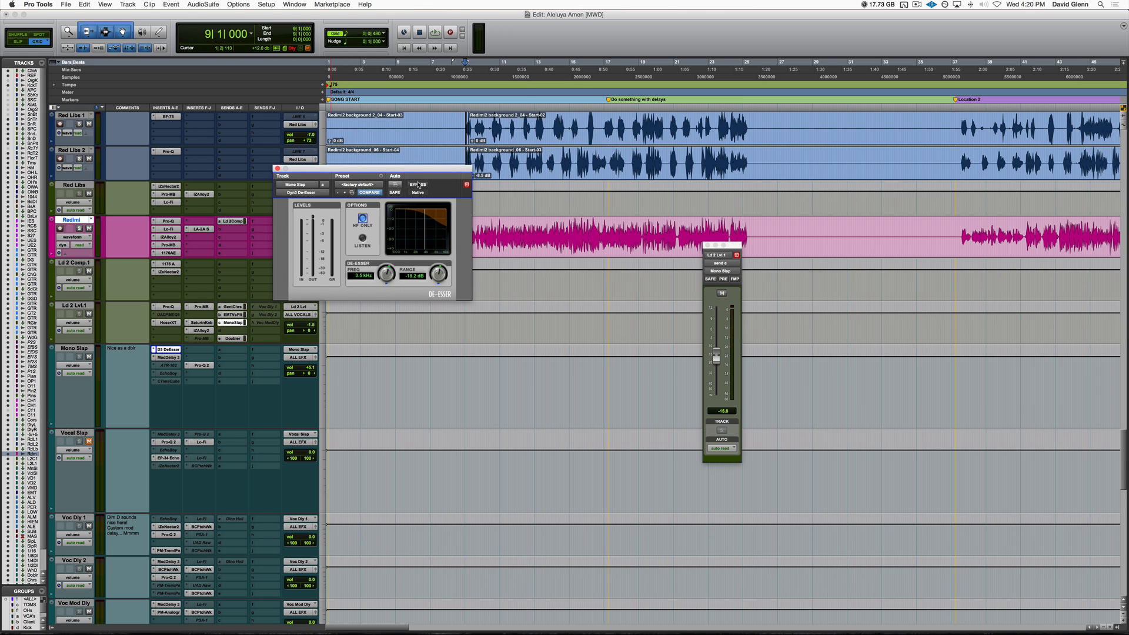
{"action": "left_click", "coordinate": [418, 185]}
{"action": "key", "text": "space"}
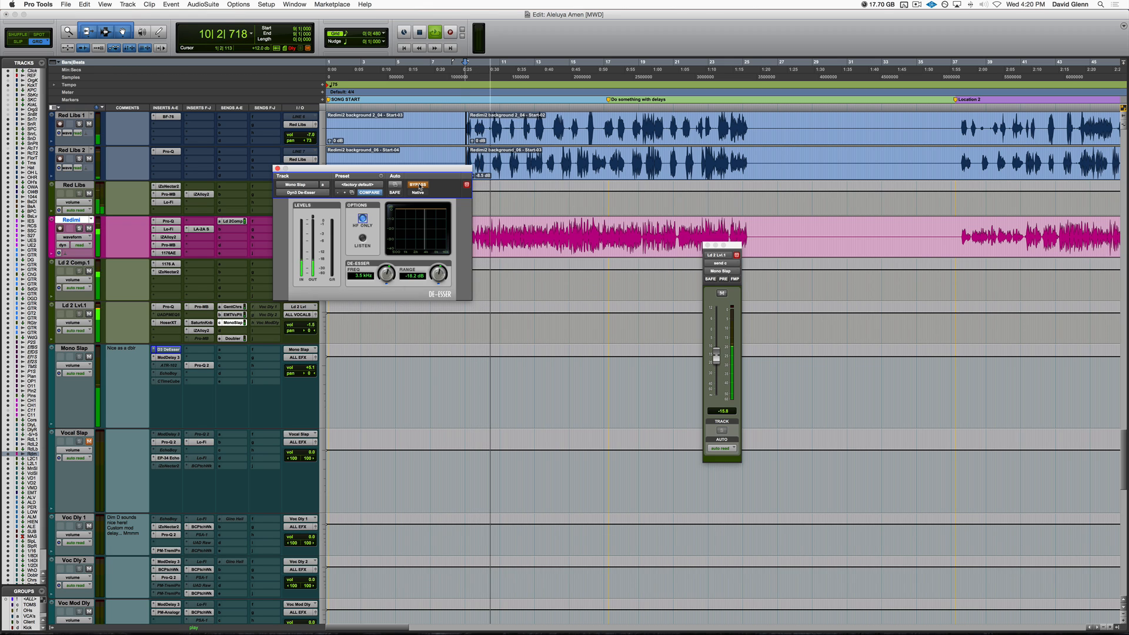
{"action": "left_click", "coordinate": [419, 185]}
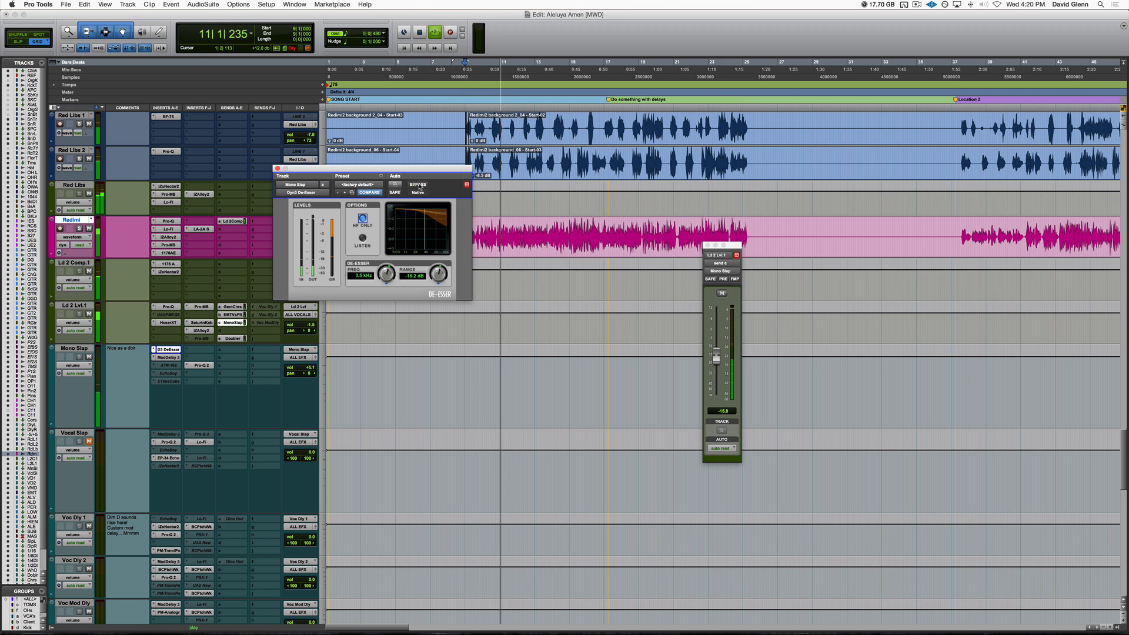
Set the De-Esser's range to -13.2 dB during playback, stop the transport and close the plug-in
{"action": "left_click", "coordinate": [484, 231]}
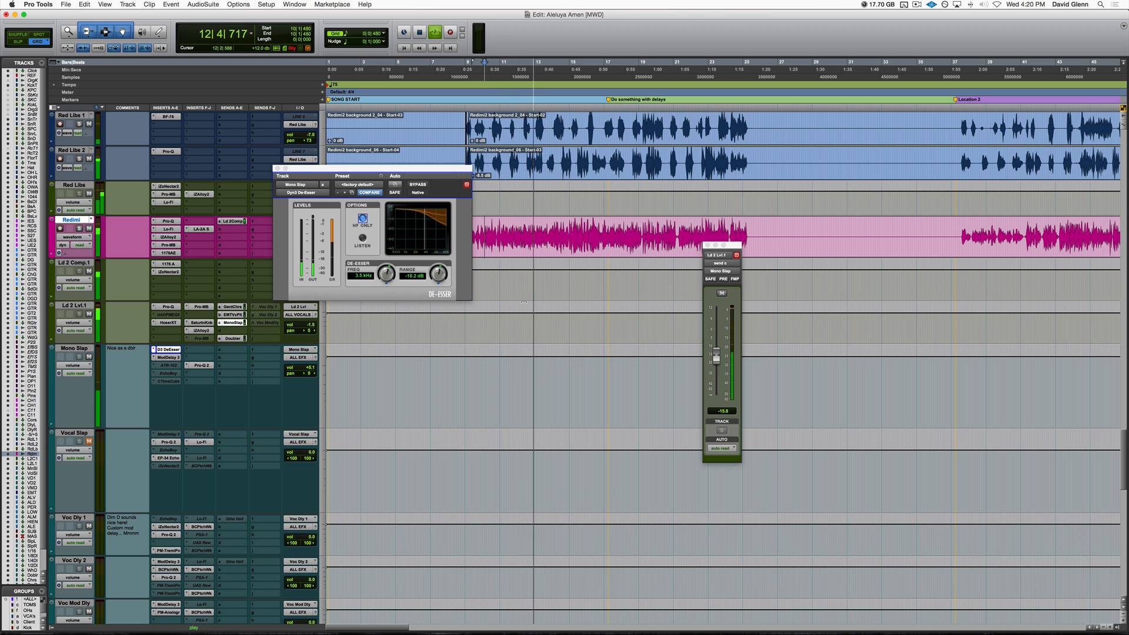
{"action": "left_click_drag", "start_coordinate": [433, 281], "coordinate": [438, 246]}
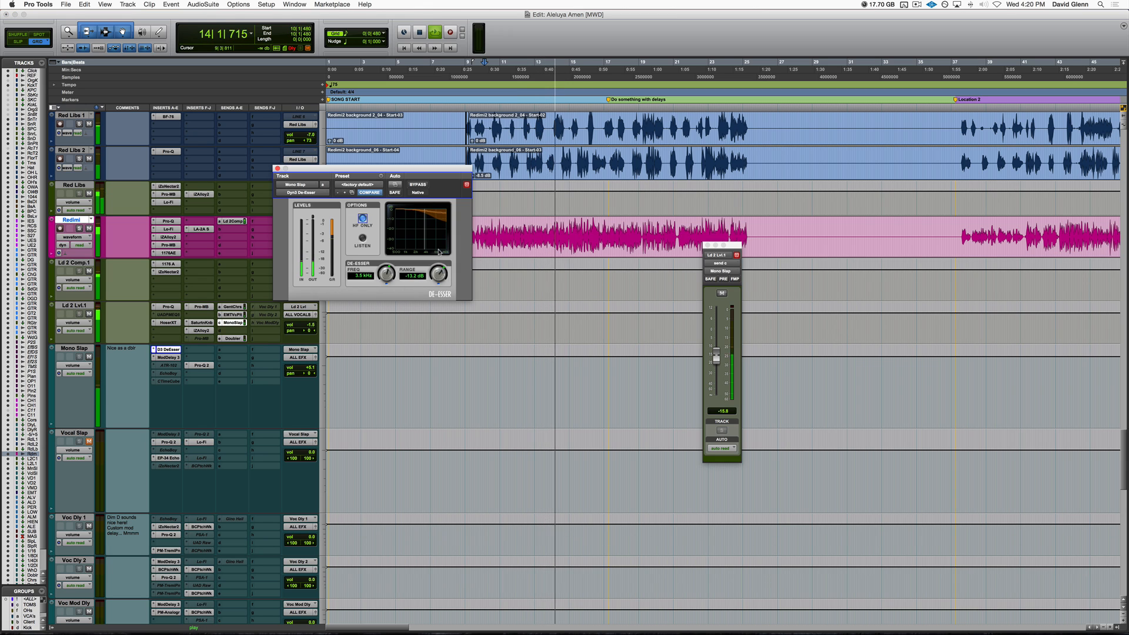
{"action": "key", "text": "space"}
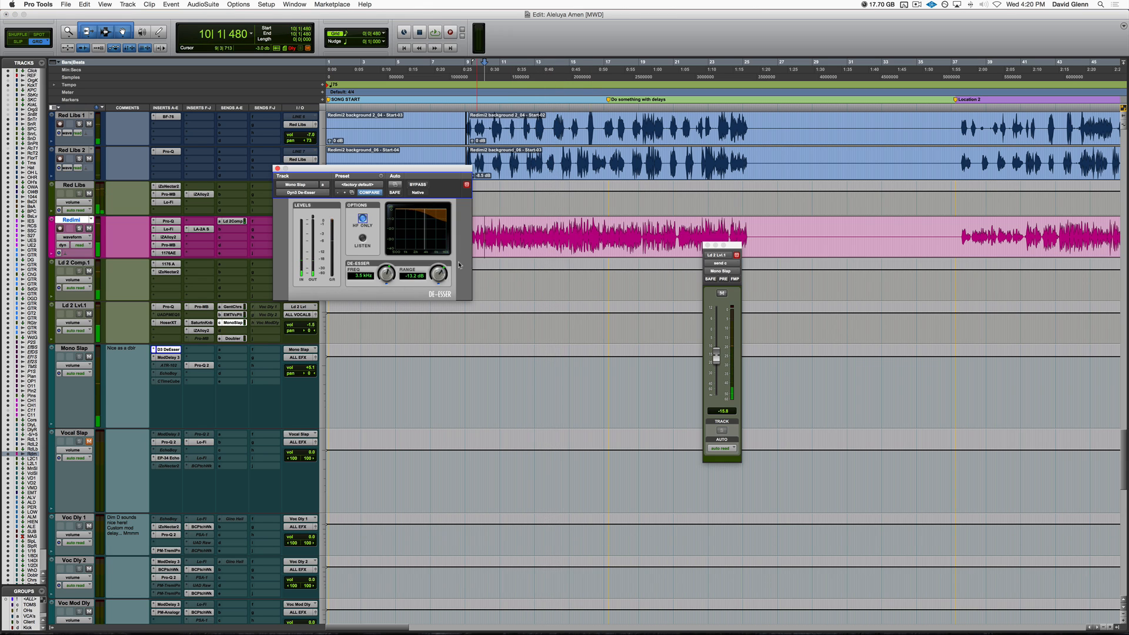
{"action": "left_click", "coordinate": [278, 169]}
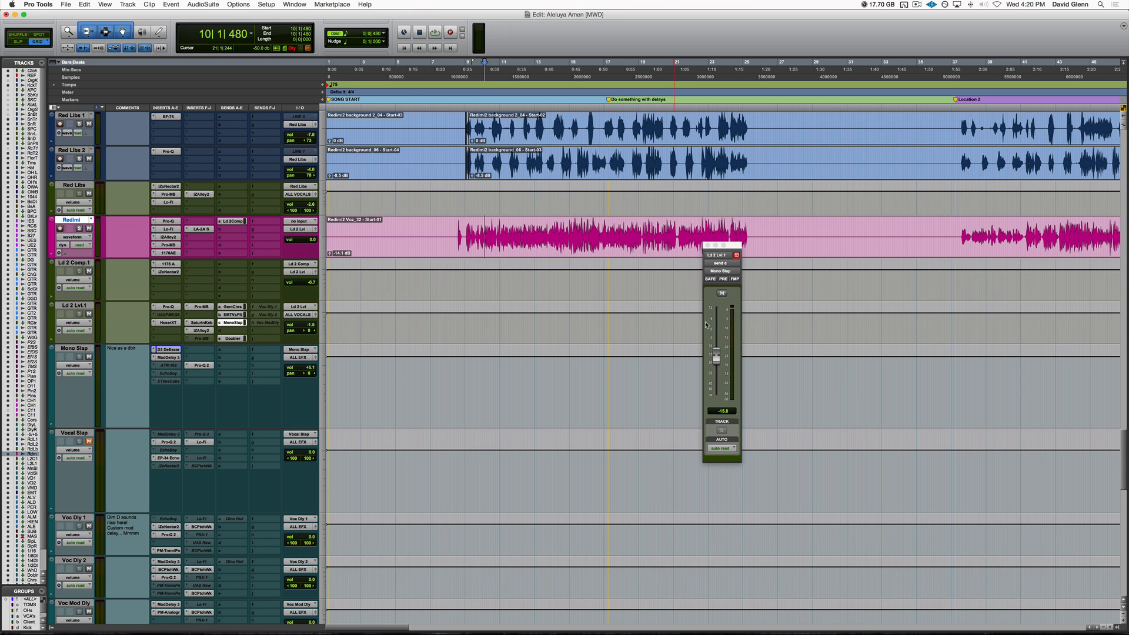
Change the upper-mid bell in Mono Slap's Pro-Q 2 to a cut of about 2.5 dB, close it and pull the Mono Slap send fully down
{"action": "left_click", "coordinate": [203, 366]}
{"action": "left_click_drag", "start_coordinate": [527, 289], "coordinate": [528, 313]}
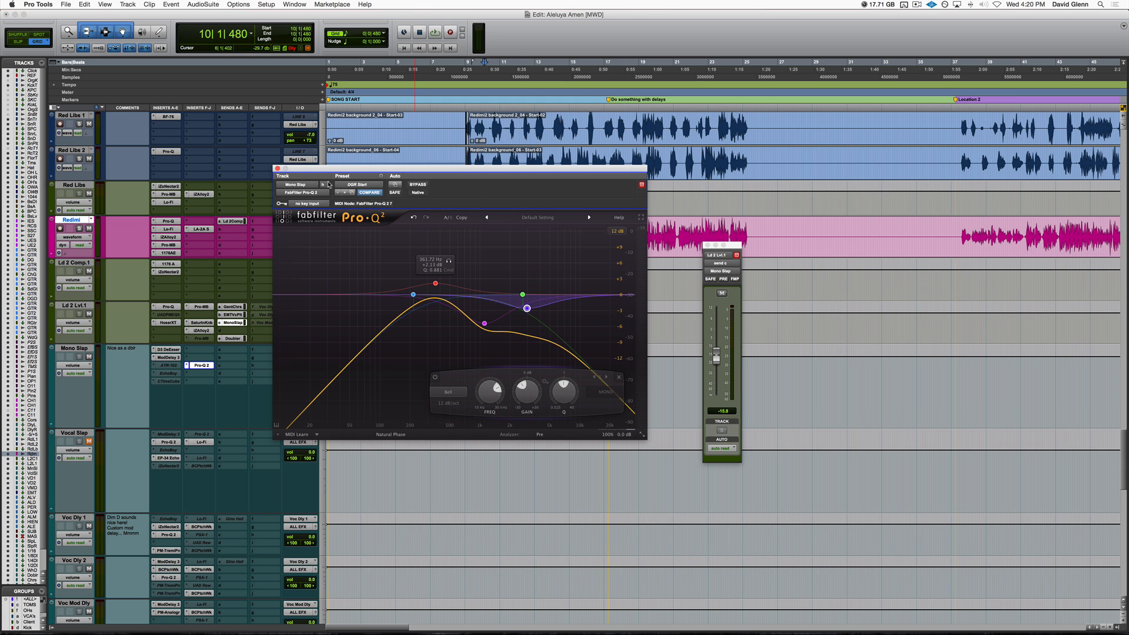
{"action": "left_click", "coordinate": [277, 168]}
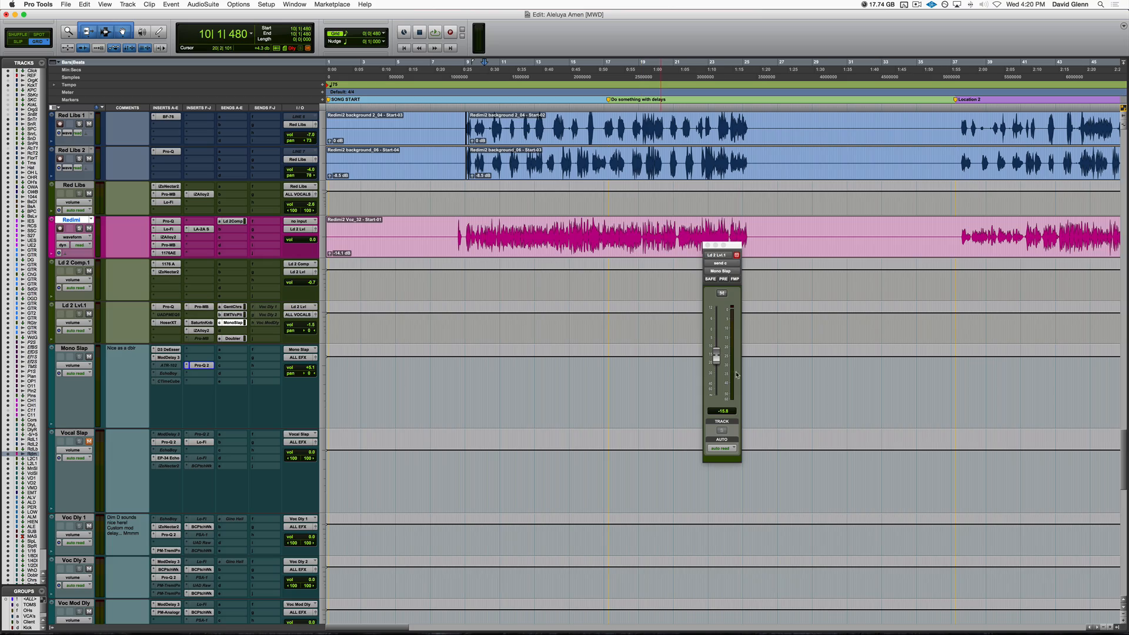
{"action": "left_click_drag", "start_coordinate": [711, 352], "coordinate": [716, 395]}
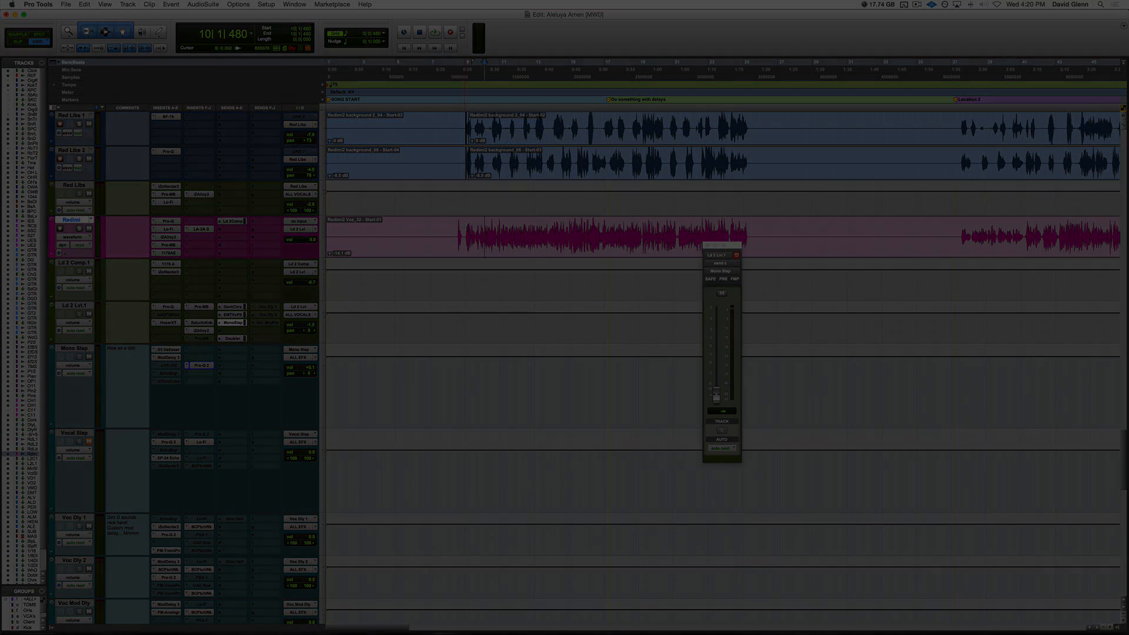